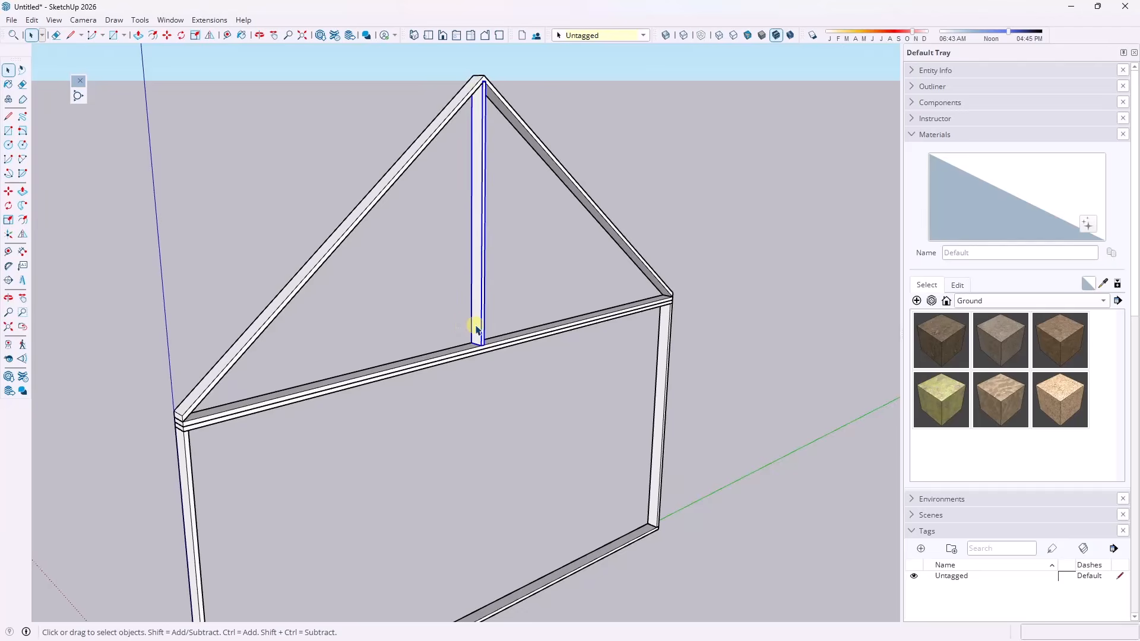
Copy the bottom face of the gable's centre stud 16" along the horizontal plate
key(m)
scroll(487, 341, up, 5)
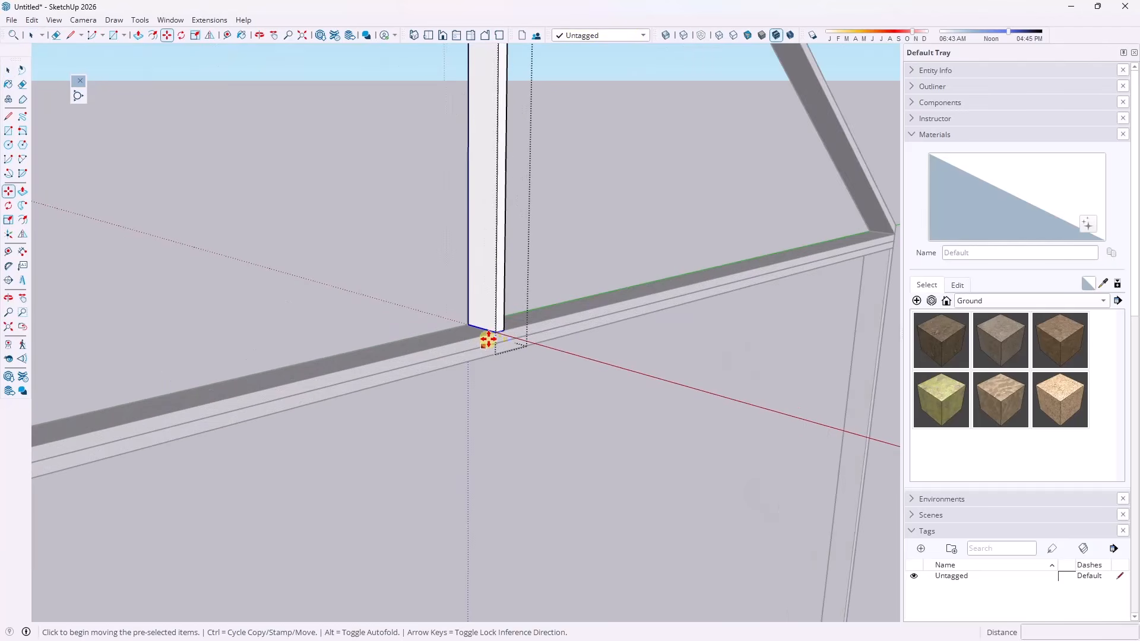
key(ctrl)
click(498, 335)
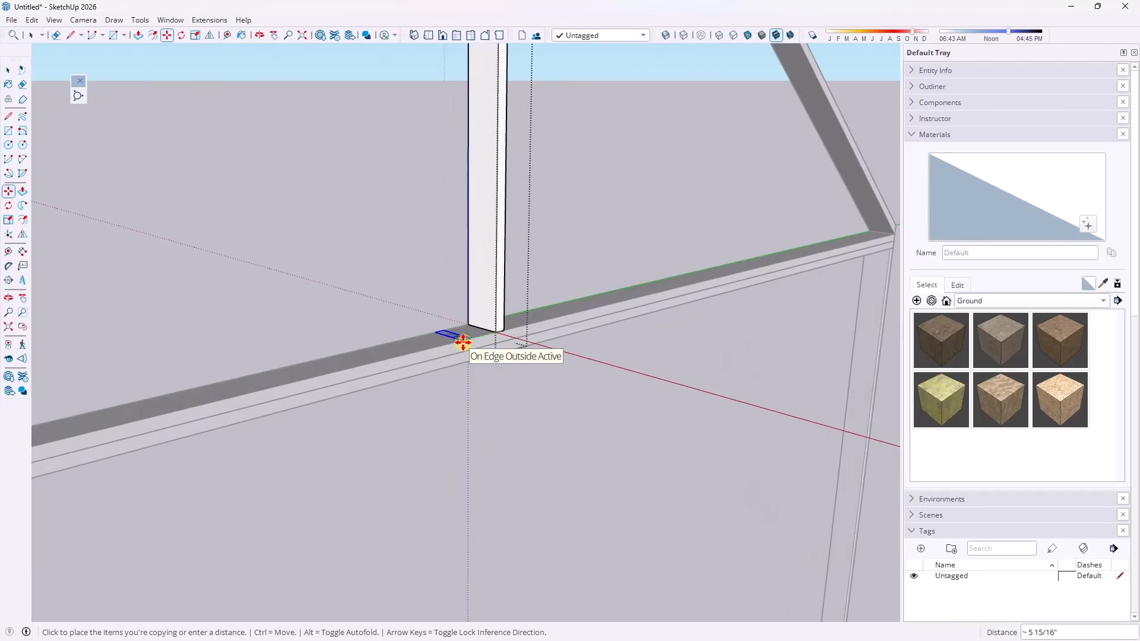
text(16)
key(Return)
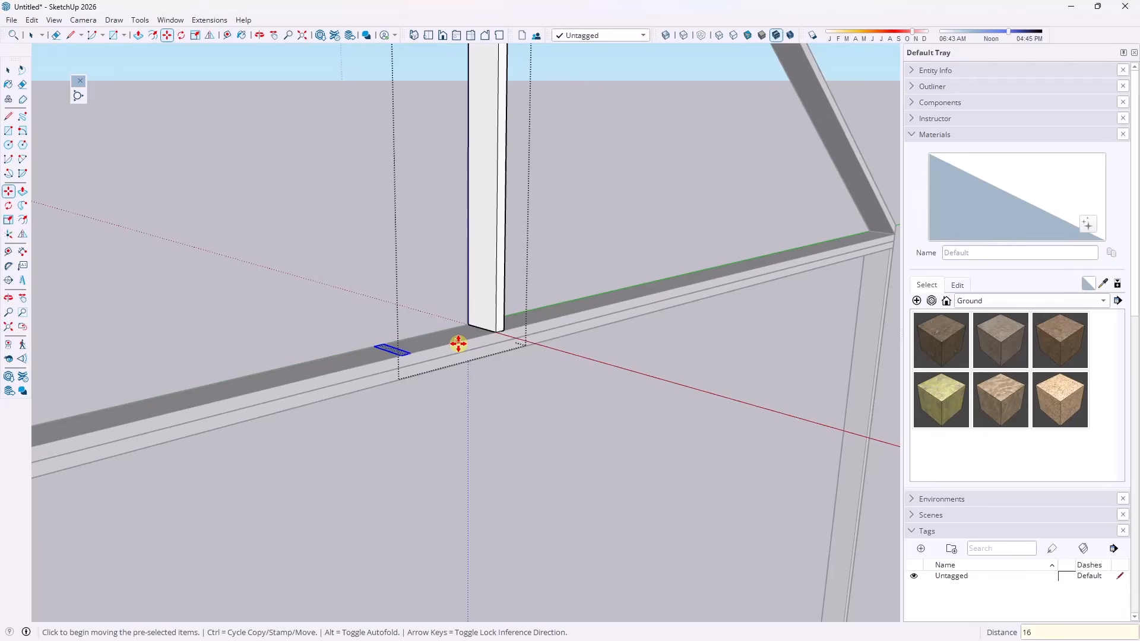
Cut the copied stud face out of the centre stud's group and paste it in place in the main model
key(ctrl+z)
key(space)
click(445, 434)
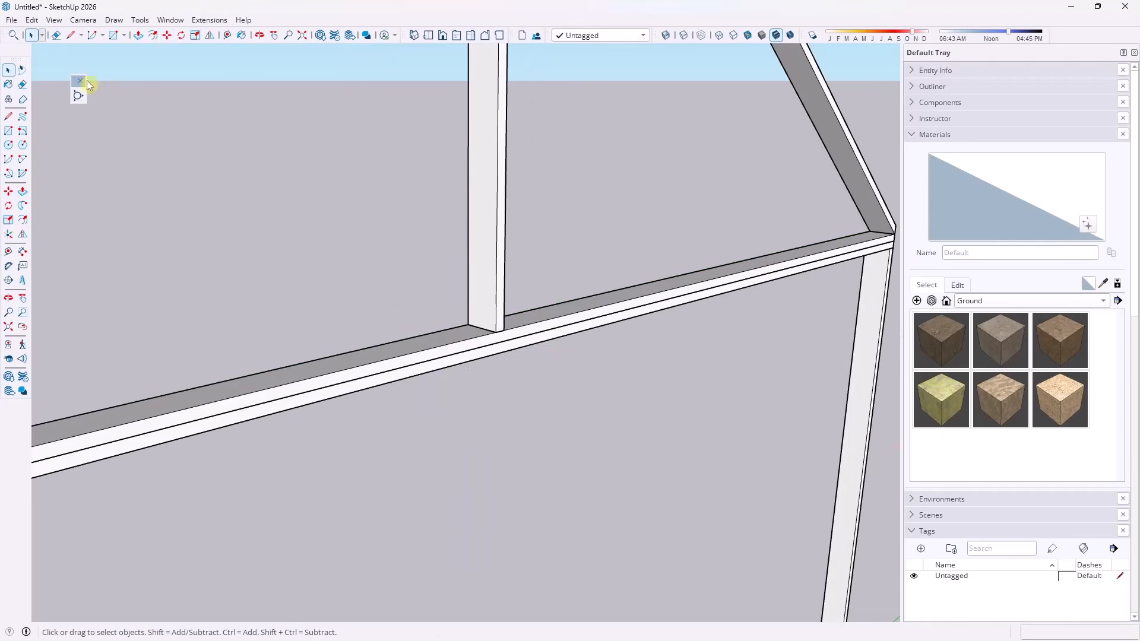
click(33, 21)
click(59, 111)
Extrude the pasted face upward about 7' so the new stud's top runs past the sloped rafter's underside
middle_drag(433, 257, 433, 312)
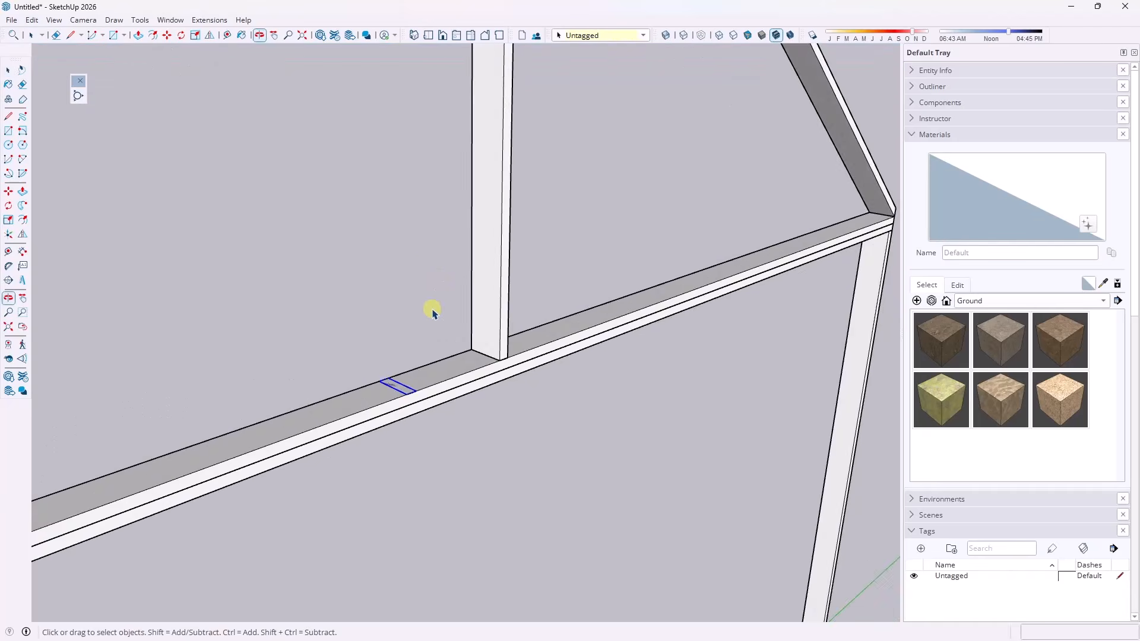
scroll(429, 308, down, 2)
key(p)
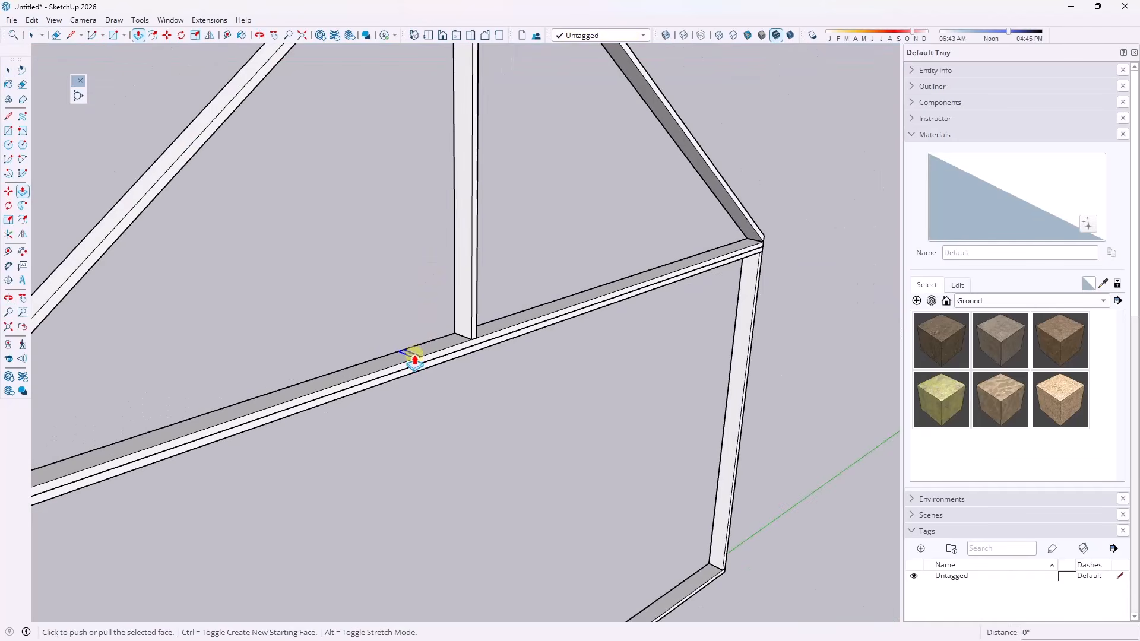
click(411, 354)
scroll(437, 241, down, 3)
shift+middle_drag(431, 172, 432, 252)
scroll(427, 184, up, 7)
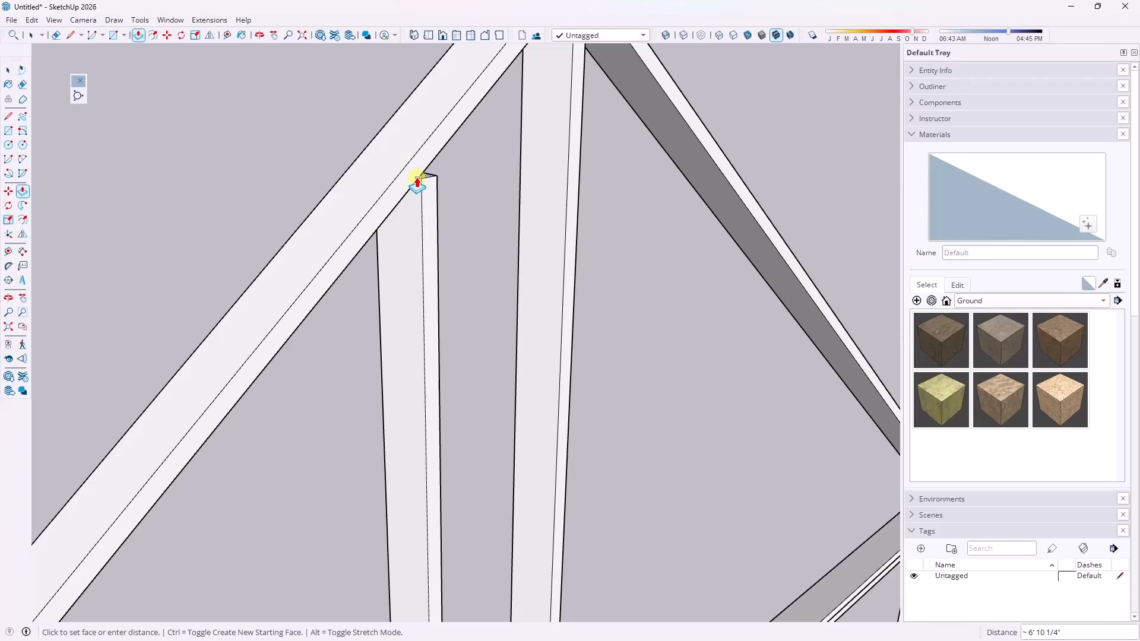
click(434, 161)
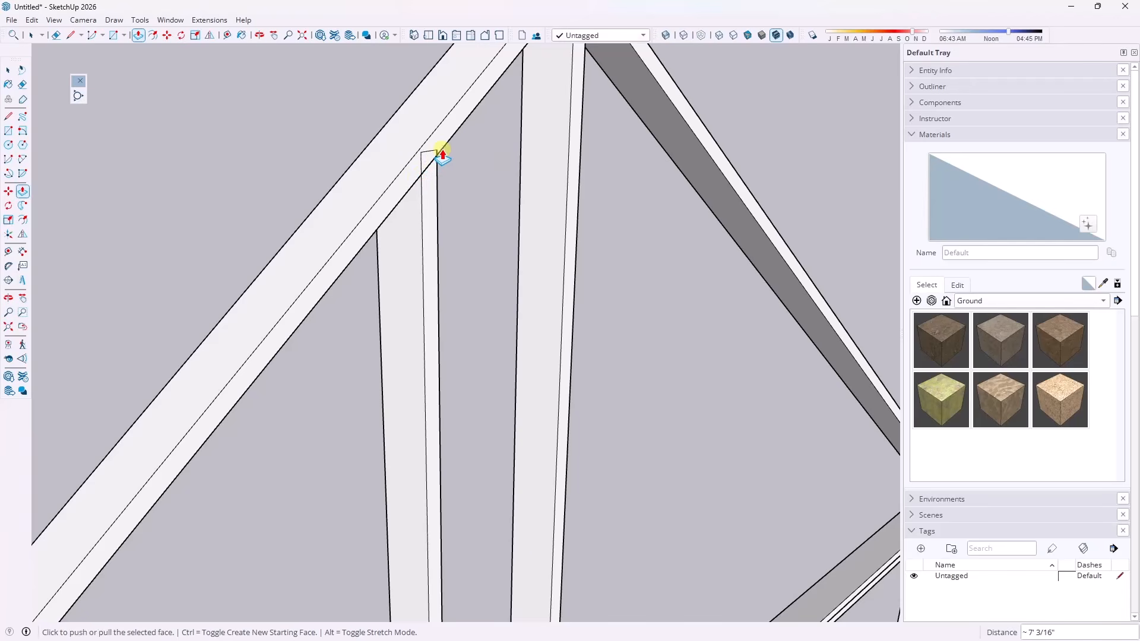
Draw a line across the new stud's front face following the rafter's lower edge
key(space)
key(l)
scroll(442, 130, up, 3)
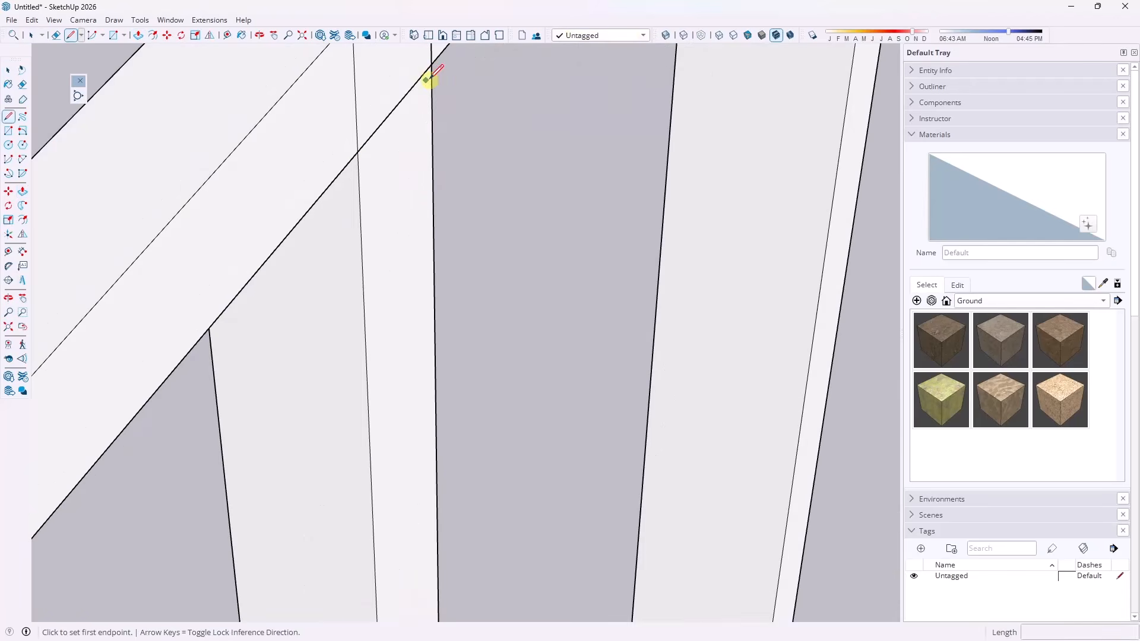
click(431, 64)
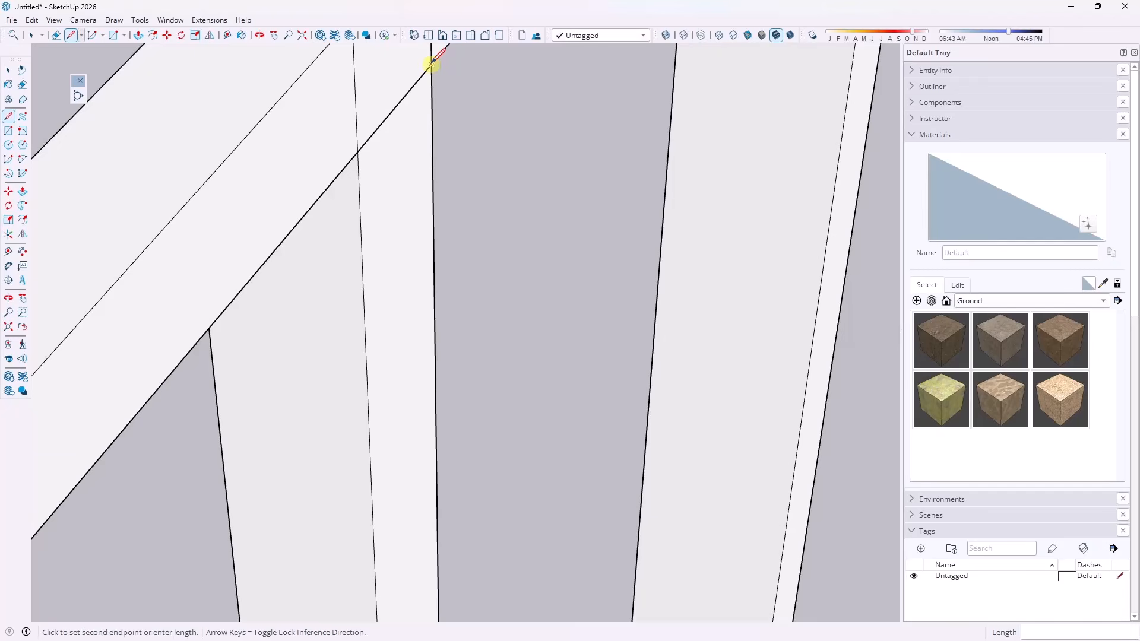
click(357, 152)
key(space)
Push the stud's excess tip above the drawn line back 5 1/2" through its full depth to remove it
scroll(420, 272, down, 4)
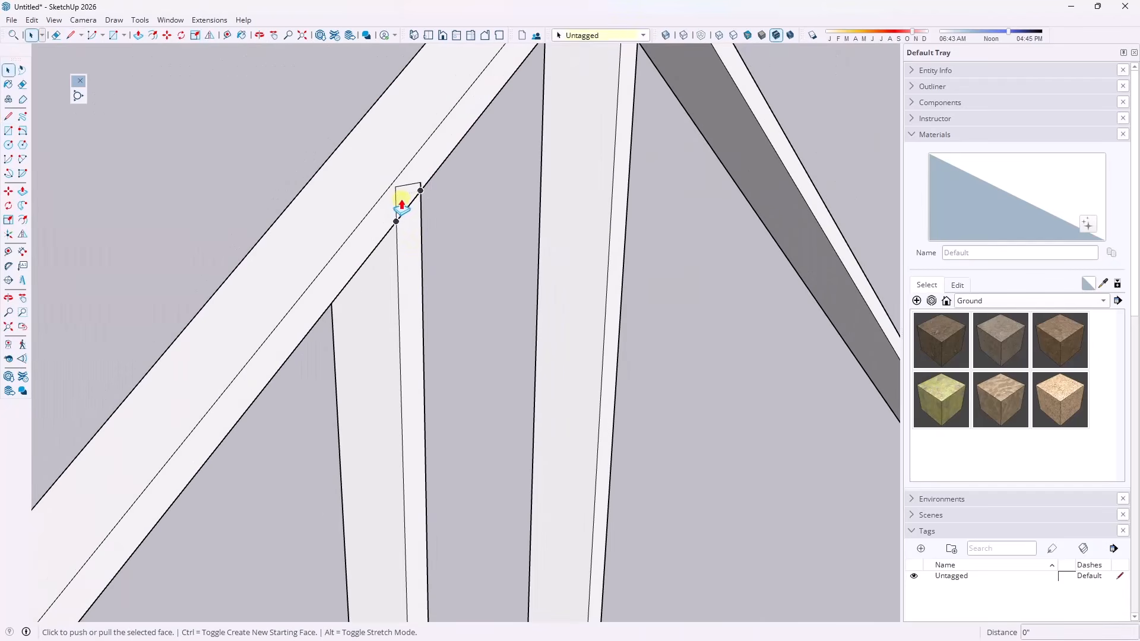
key(p)
click(400, 193)
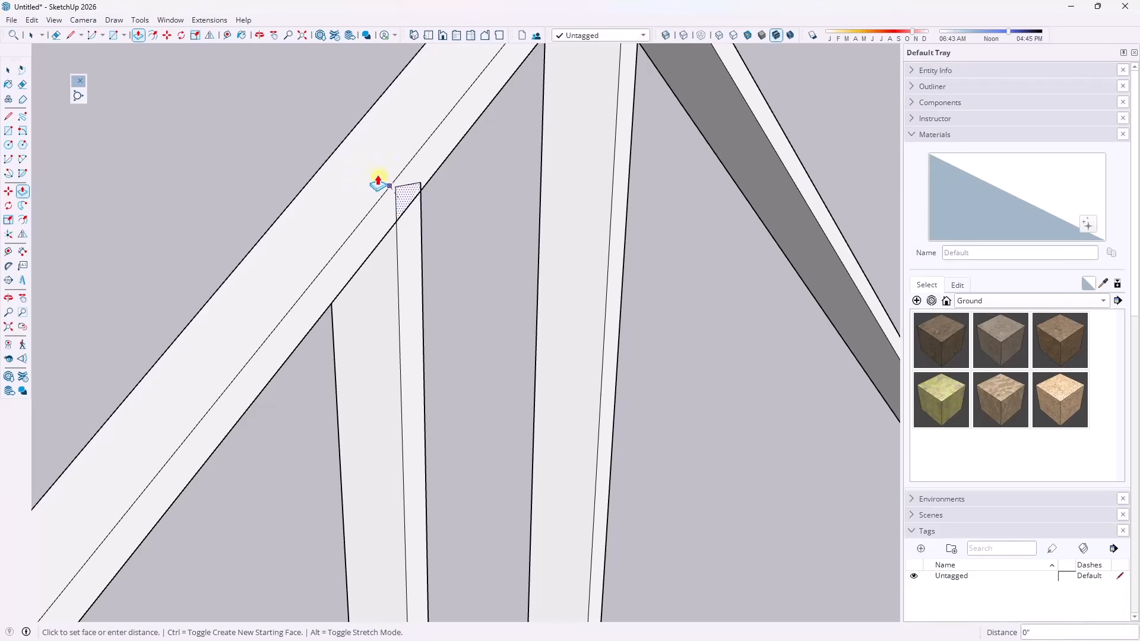
middle_drag(305, 158, 436, 233)
click(344, 229)
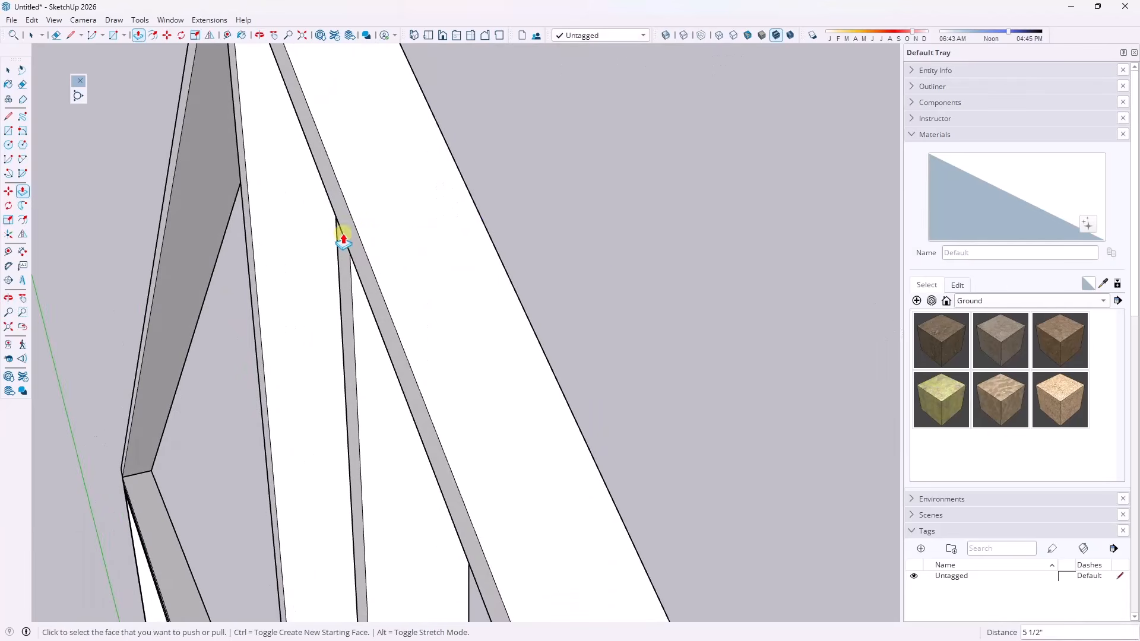
key(space)
Make the trimmed stud beside the centre stud into a group
middle_drag(603, 255, 37, 242)
scroll(448, 239, down, 6)
middle_drag(455, 345, 448, 300)
scroll(447, 304, down, 5)
click(457, 388)
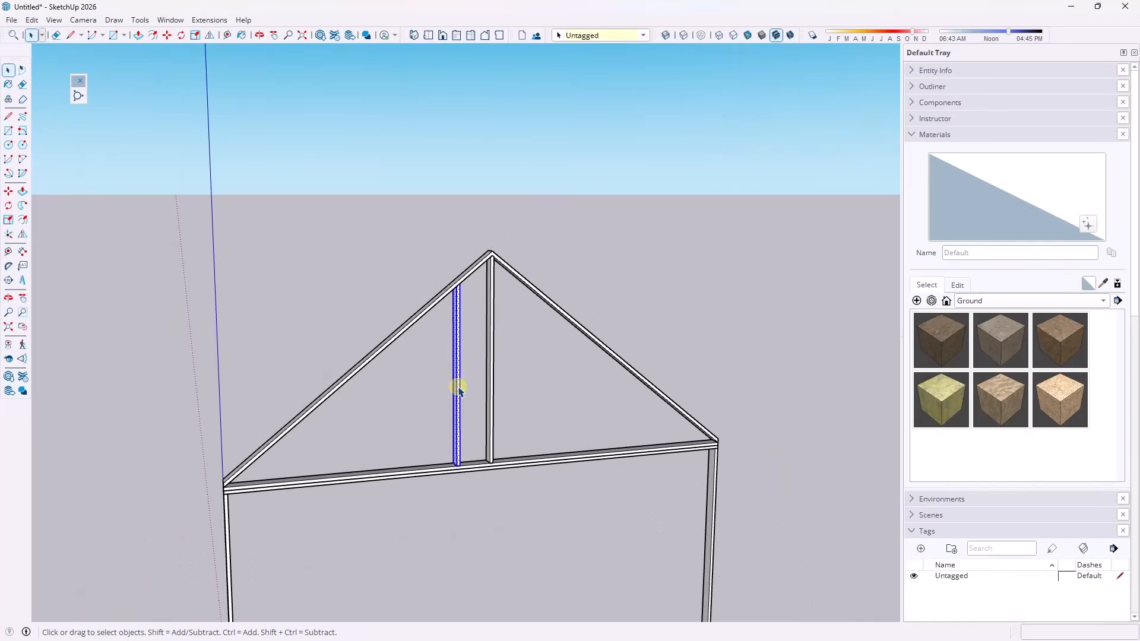
right_click(459, 389)
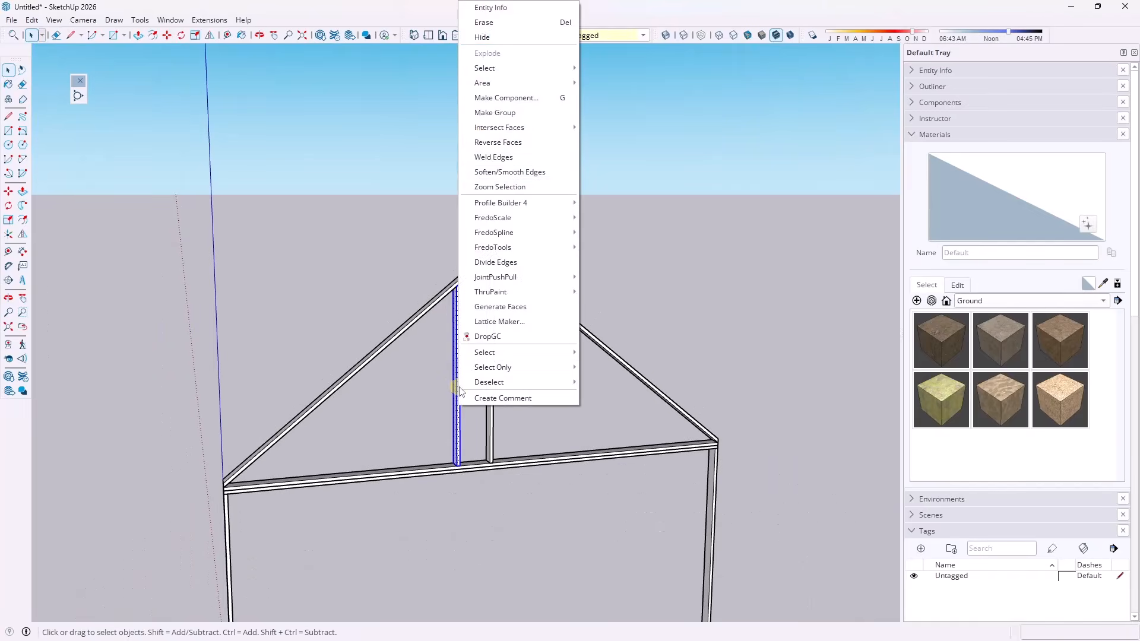
click(492, 112)
scroll(453, 437, up, 8)
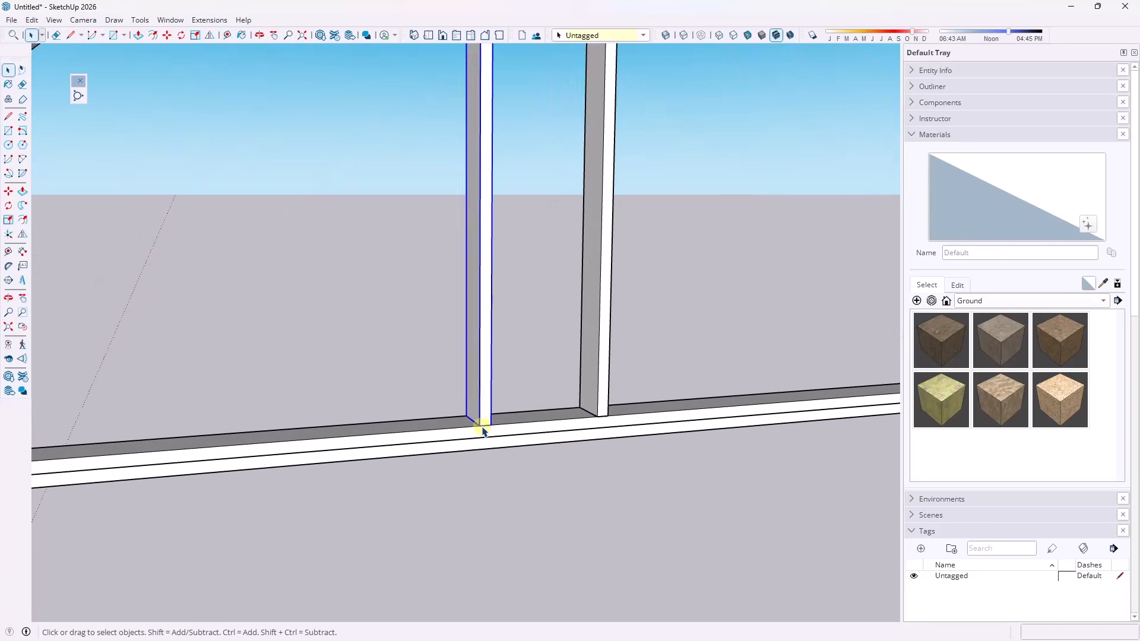
key(m)
click(497, 423)
key(ctrl)
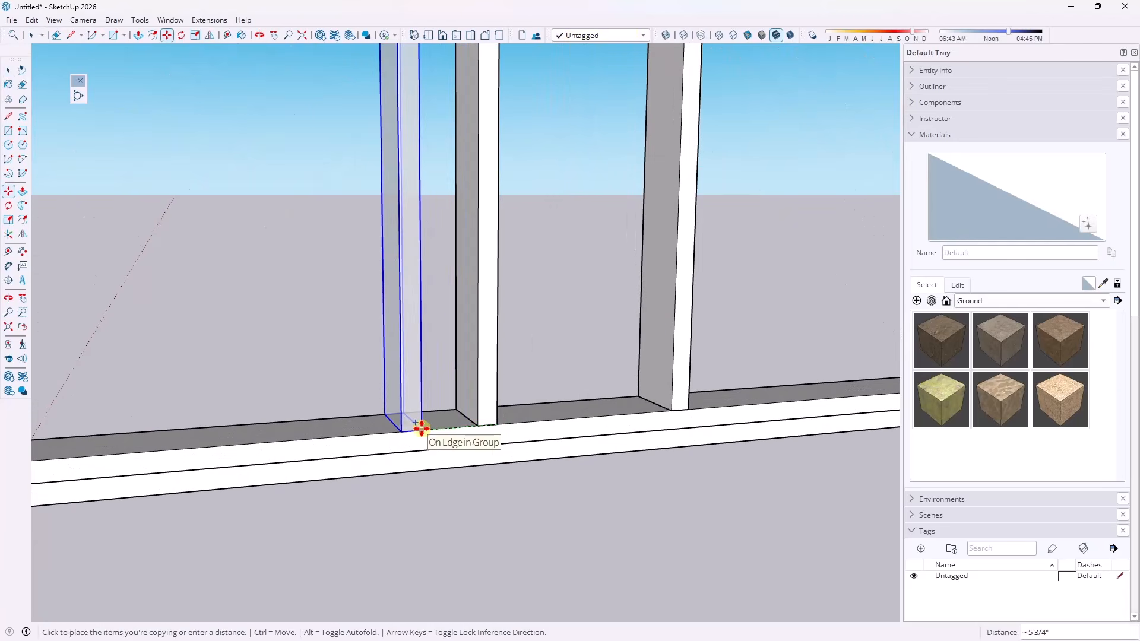
key(space)
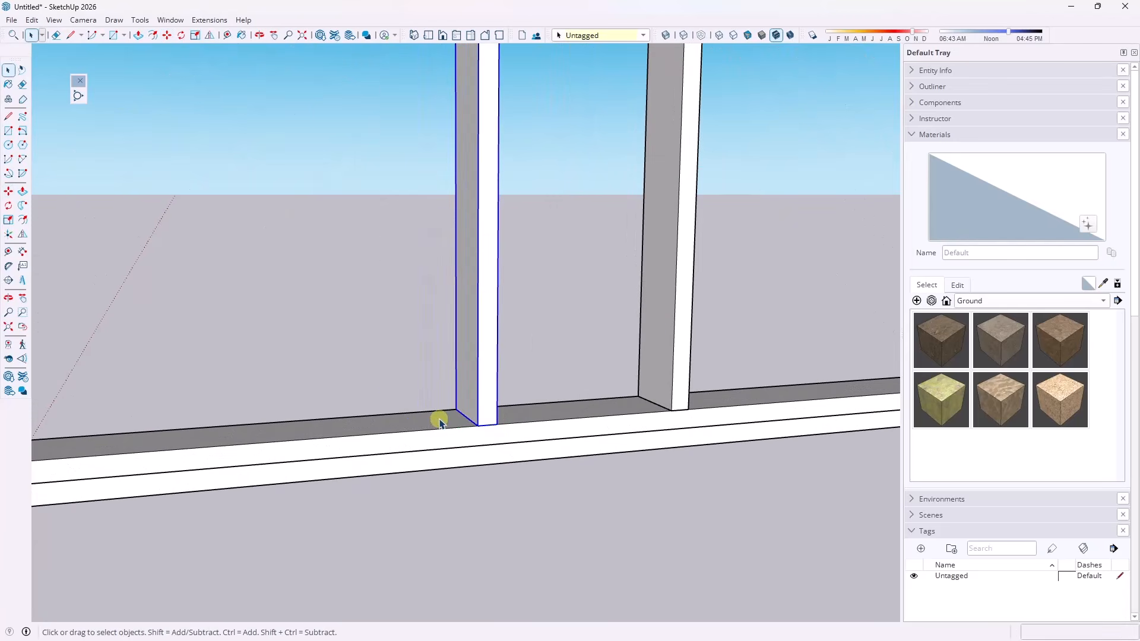
Copy the grouped stud 16" along the plate, away from the centre stud
key(m)
key(ctrl)
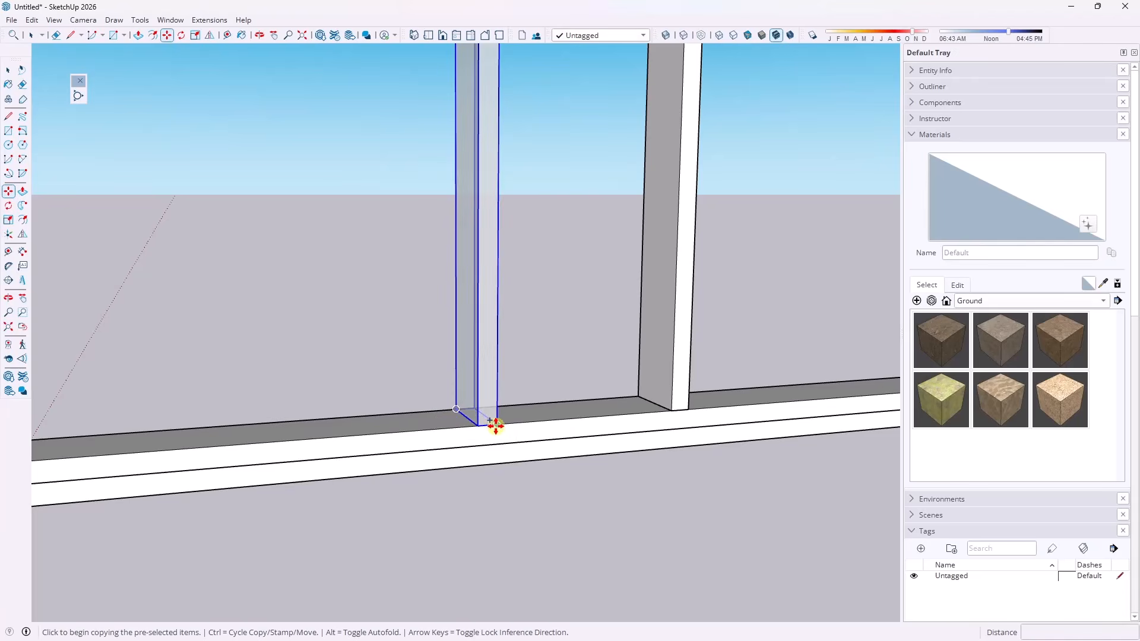
click(496, 425)
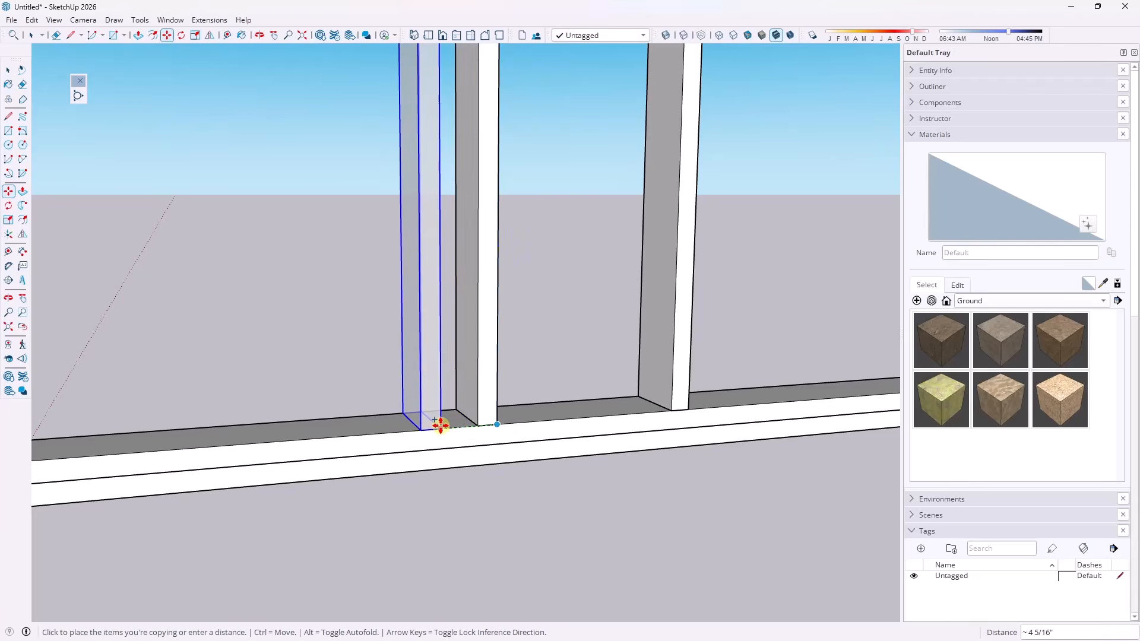
text(16)
key(Return)
Array the stud copy along the plate at the same spacing, trying 10, 5 and 4 copies before settling on 6
scroll(559, 420, down, 8)
middle_drag(503, 411, 511, 394)
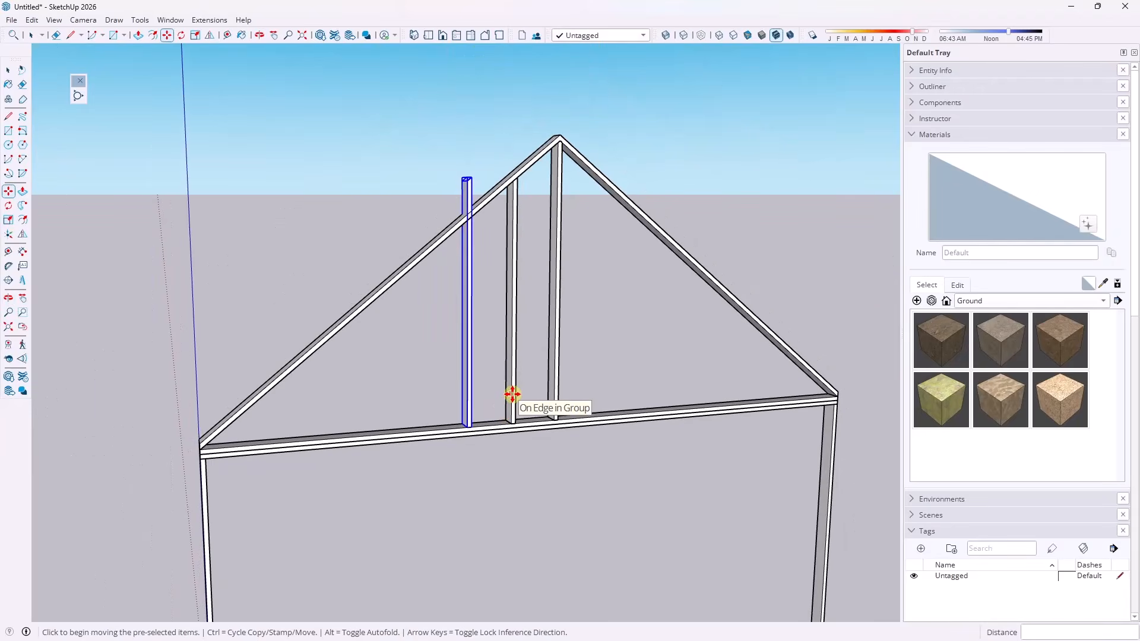
text(*10)
key(Return)
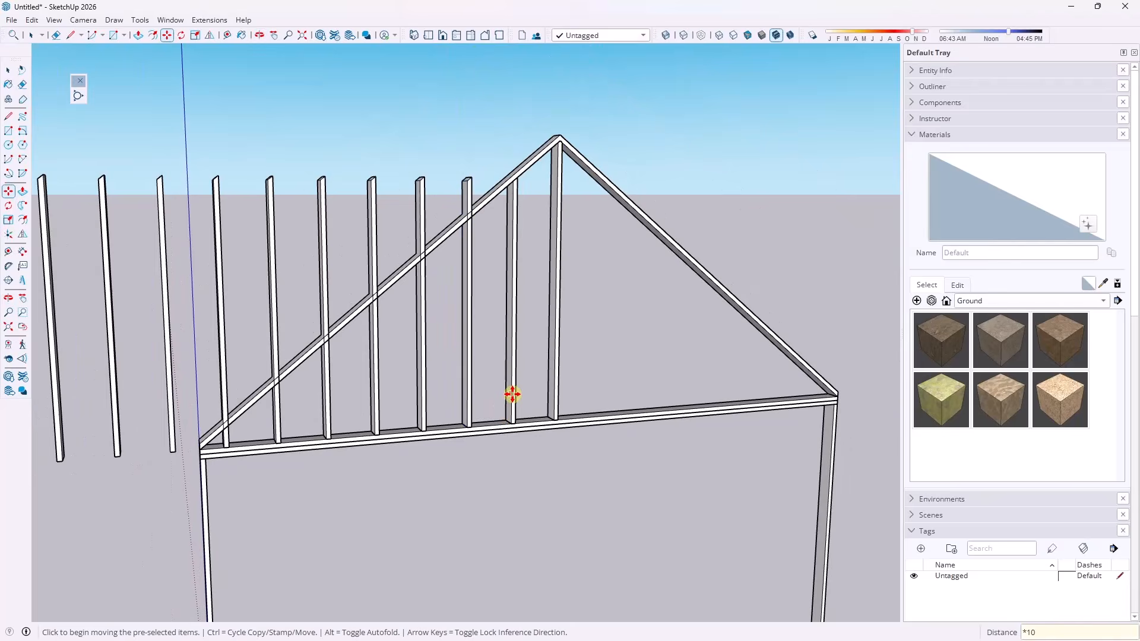
text(*5)
key(Return)
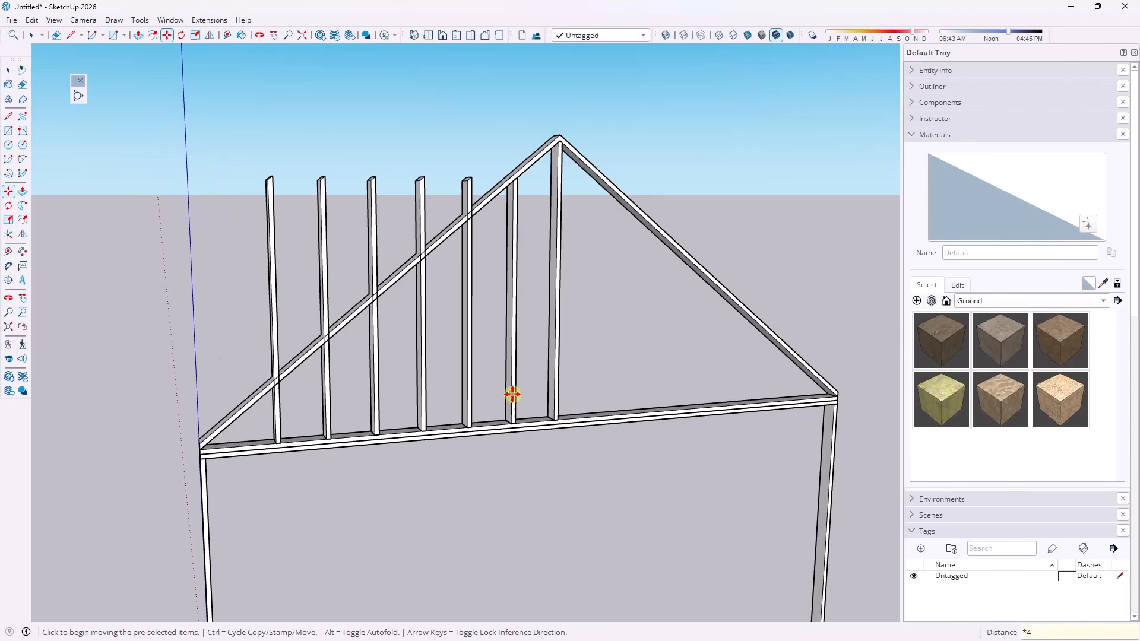
text(*4)
key(Return)
text(*6)
key(Return)
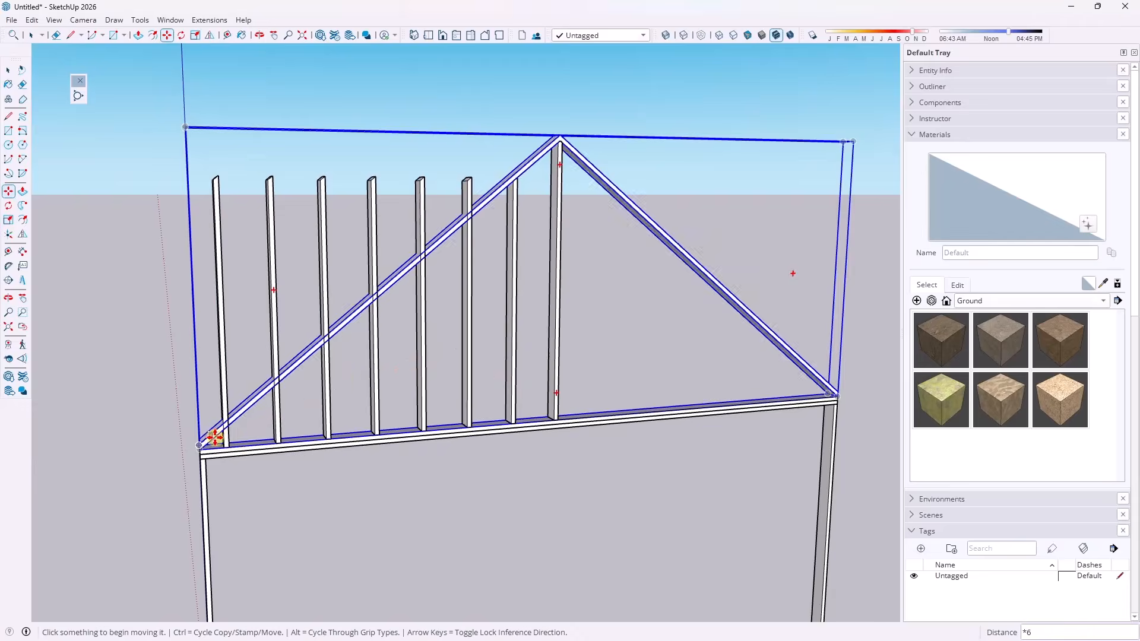
scroll(214, 438, up, 4)
scroll(229, 425, down, 2)
scroll(229, 419, up, 1)
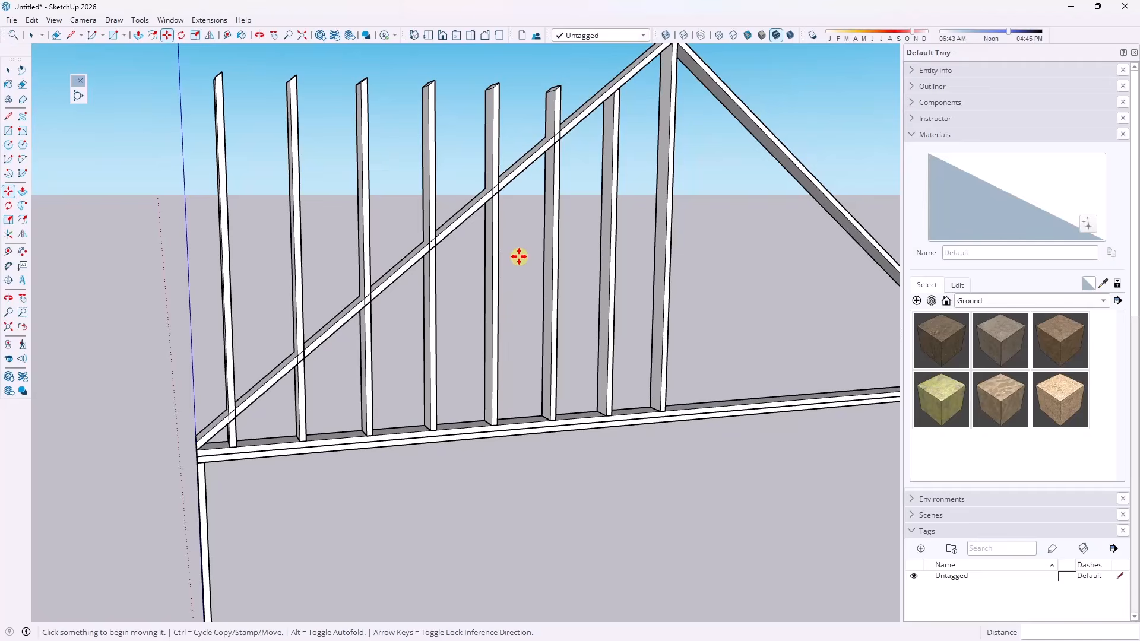
scroll(518, 257, down, 3)
middle_drag(519, 255, 558, 252)
scroll(552, 234, up, 1)
Select the six copied studs, display the Solid Tools, and merge the studs into one solid with Outer Shell
key(space)
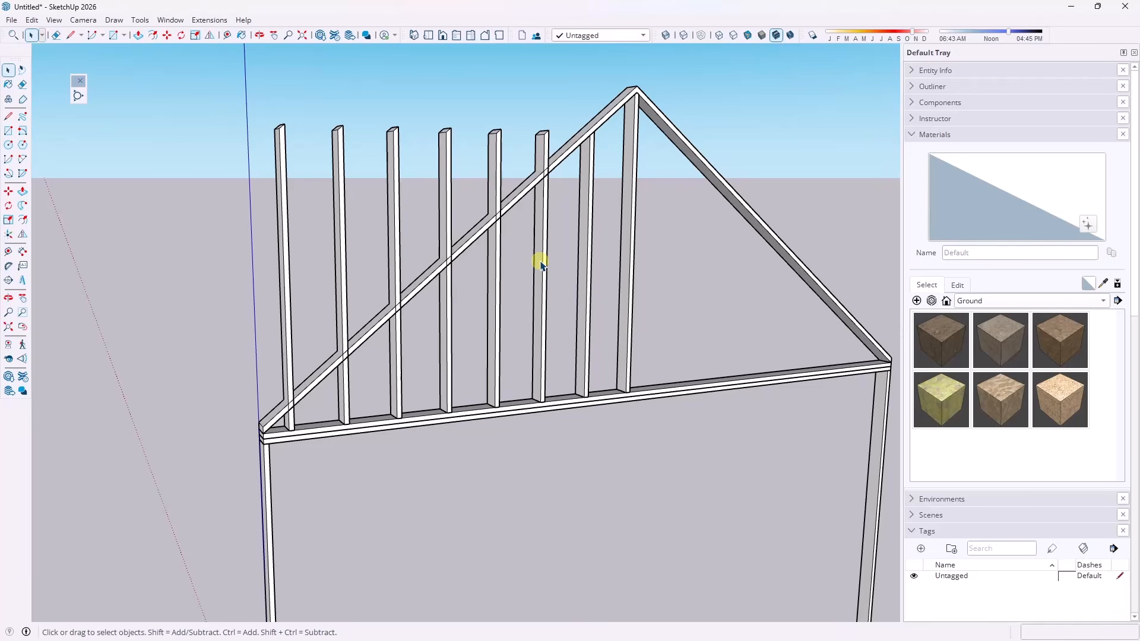
middle_drag(542, 261, 543, 263)
click(543, 265)
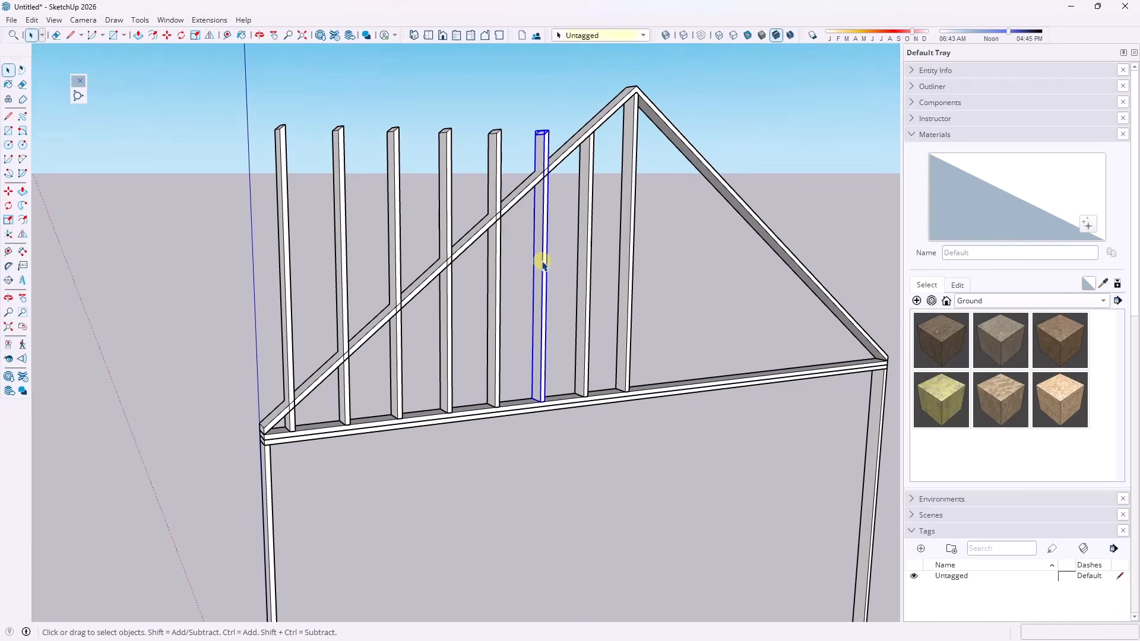
ctrl+click(494, 267)
ctrl+click(449, 309)
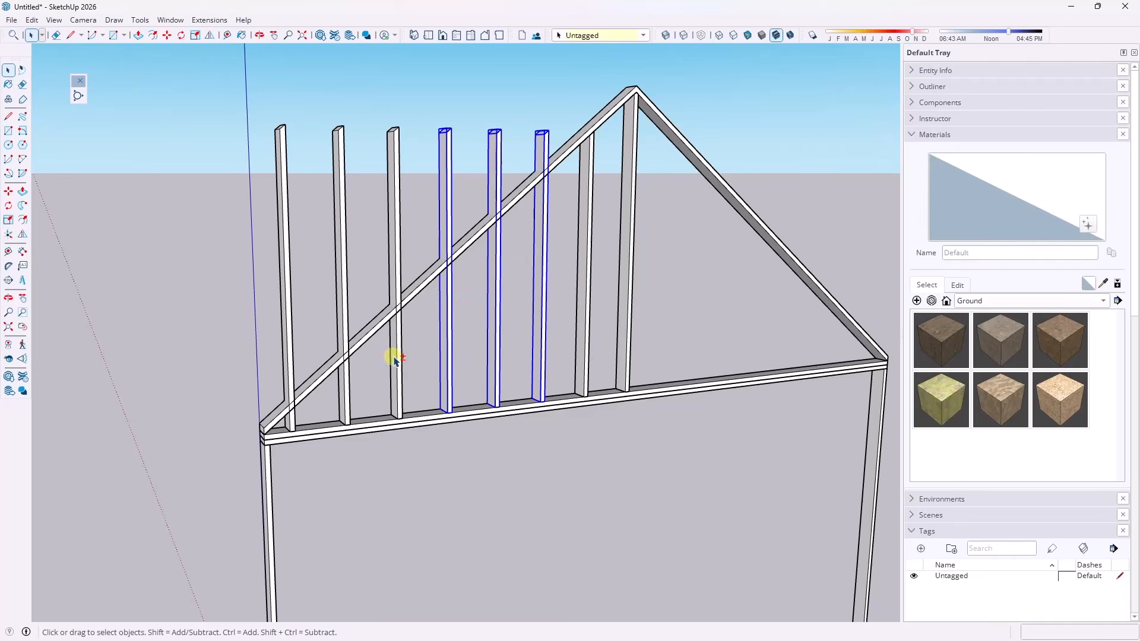
ctrl+click(394, 355)
ctrl+click(346, 387)
ctrl+click(292, 423)
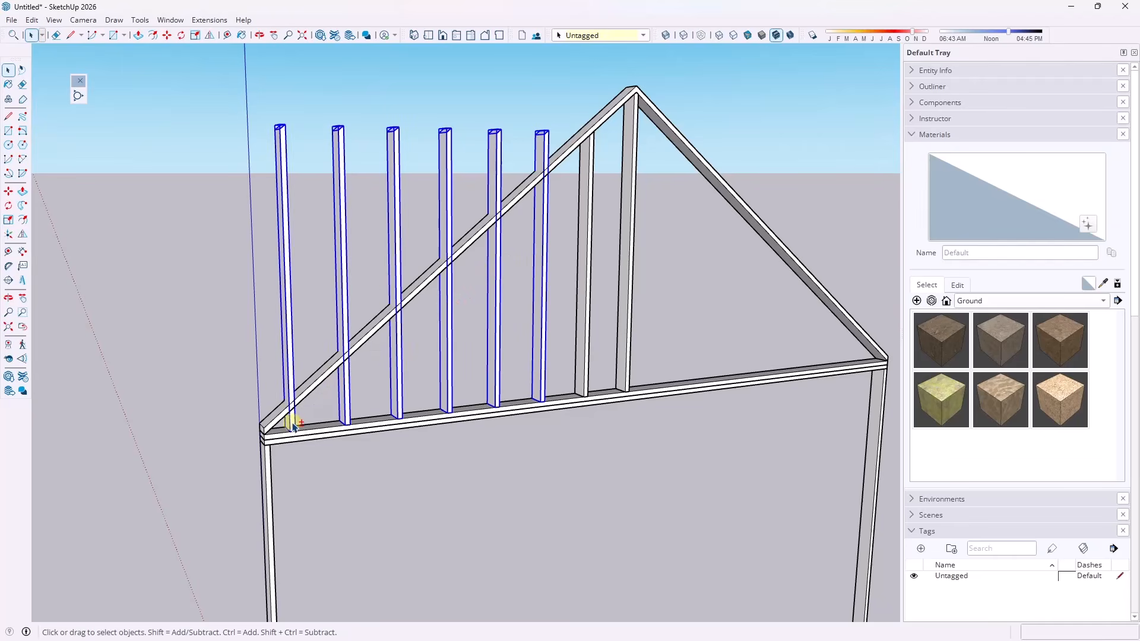
right_click(1074, 39)
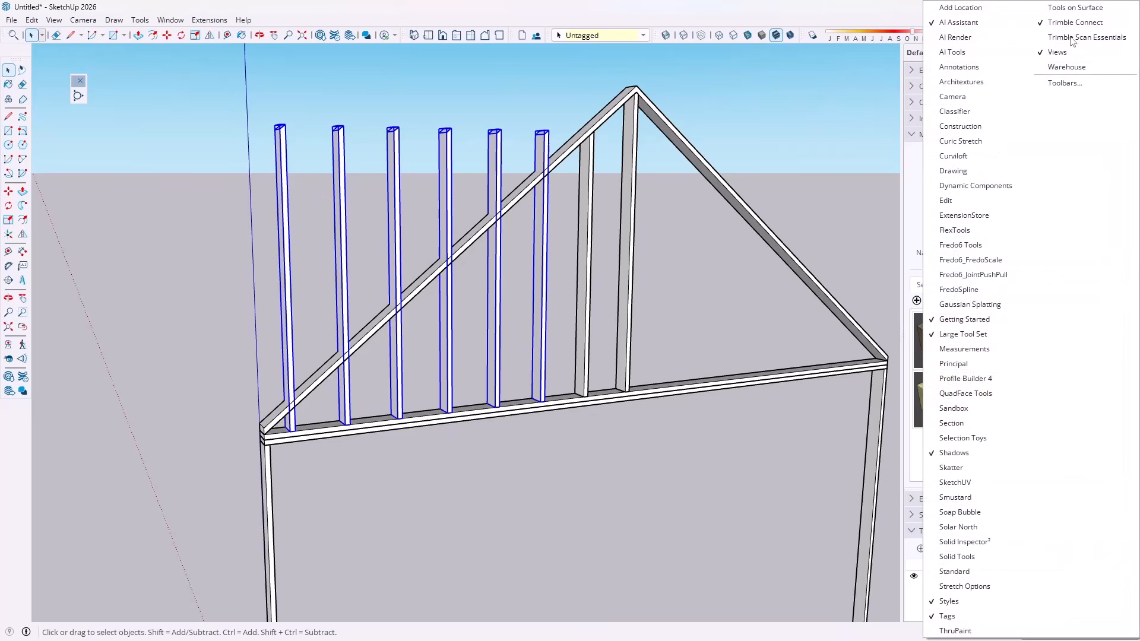
click(968, 557)
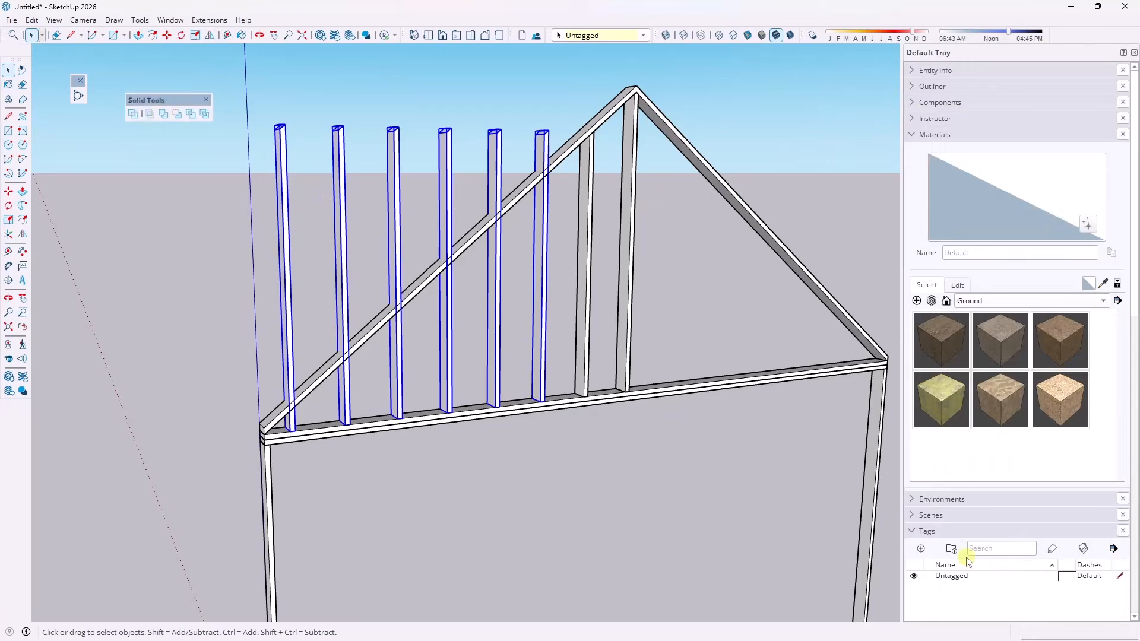
click(130, 115)
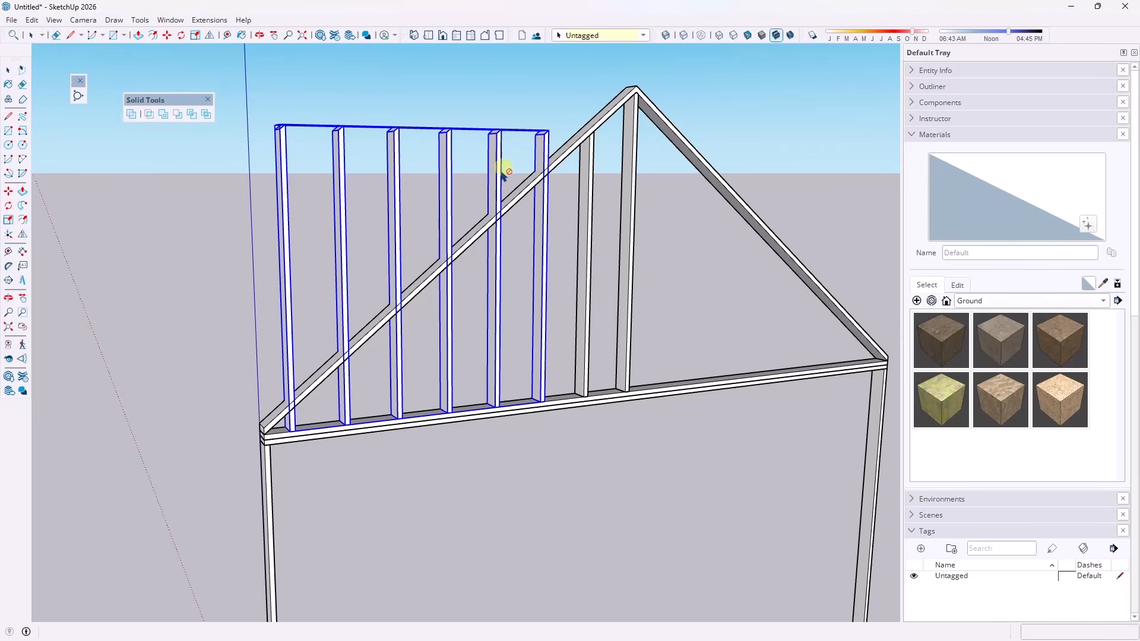
Show the entity information of the merged studs to check whether they form a solid group
middle_drag(395, 286, 403, 274)
key(space)
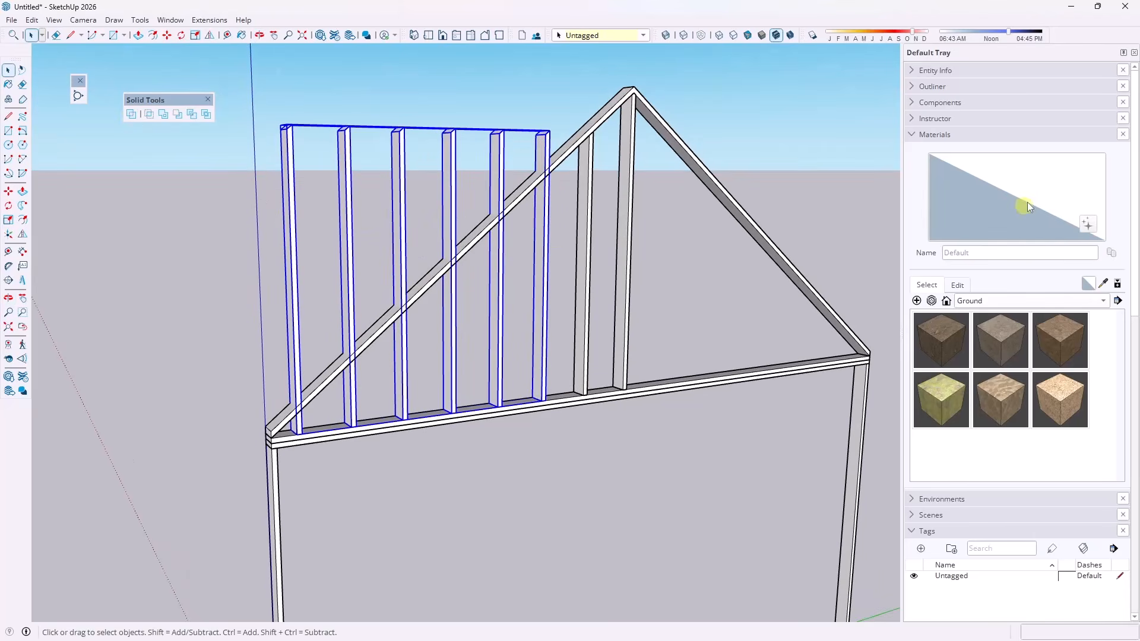
click(912, 72)
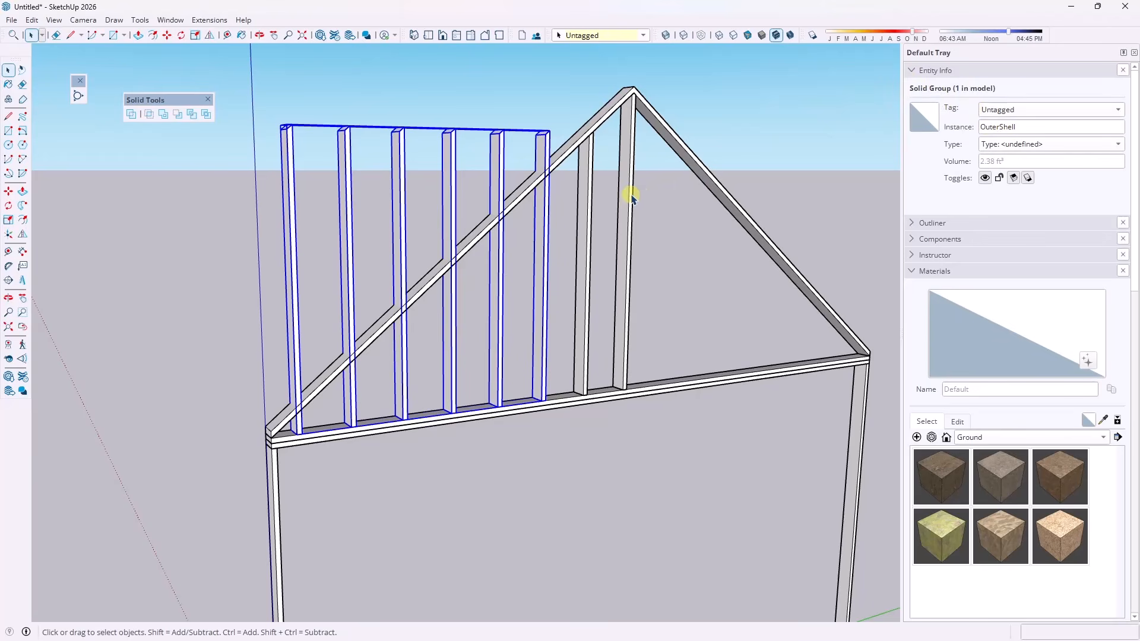
Draw a closed face from the rafter's lower edge up past the excess stud tops, with a vertical side about 7' 6" high
middle_drag(583, 202, 595, 201)
key(l)
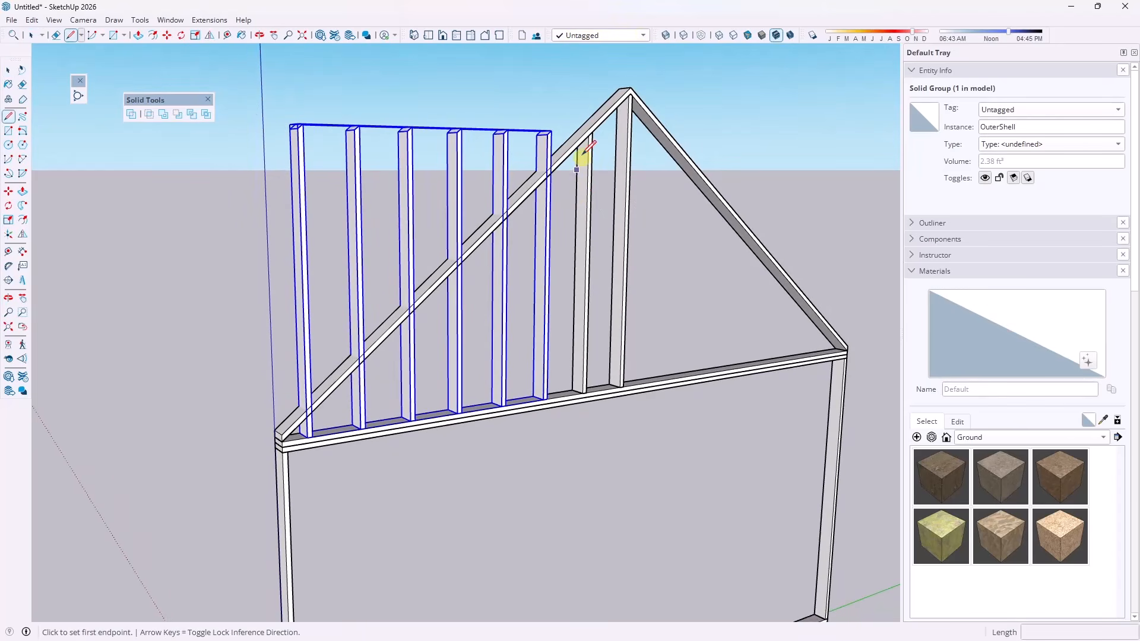
scroll(585, 138, up, 2)
click(587, 136)
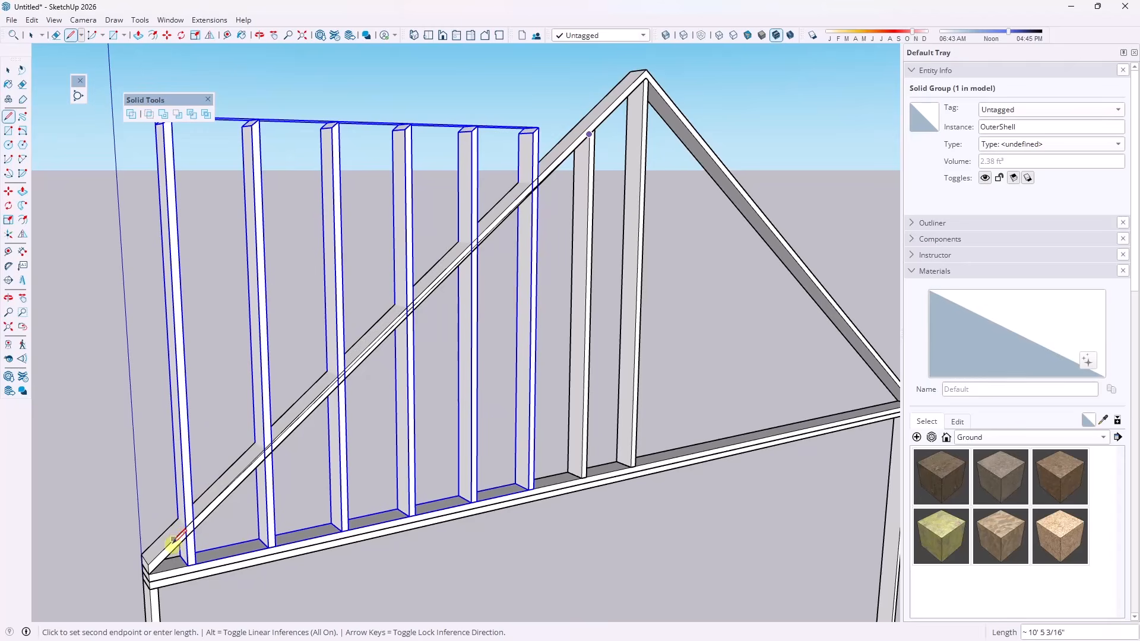
click(158, 564)
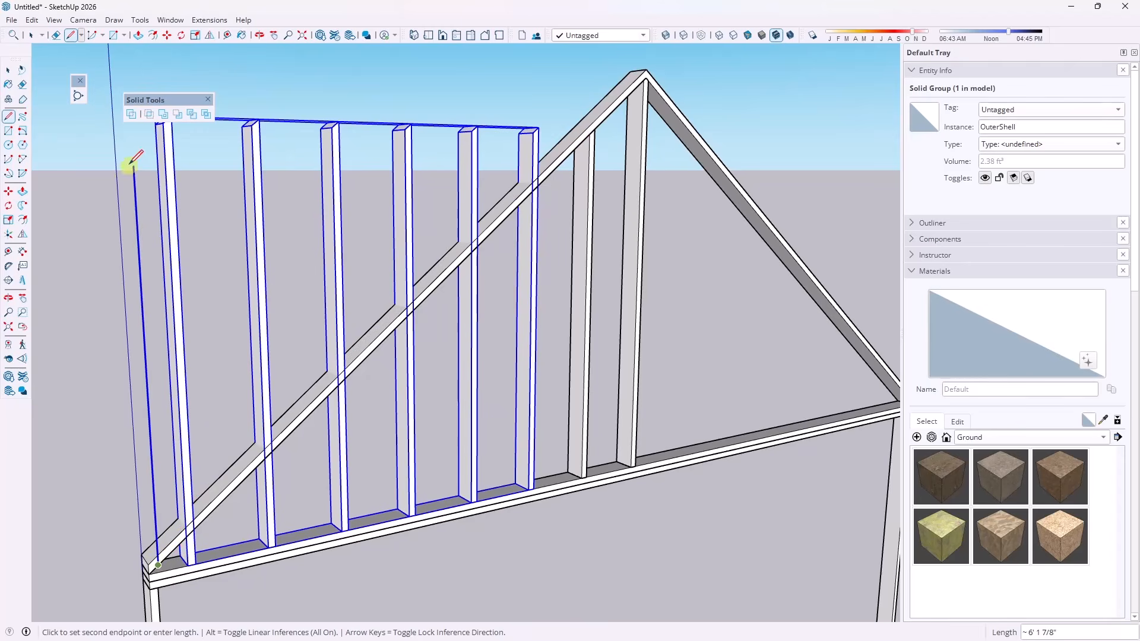
shift+middle_drag(132, 165, 151, 262)
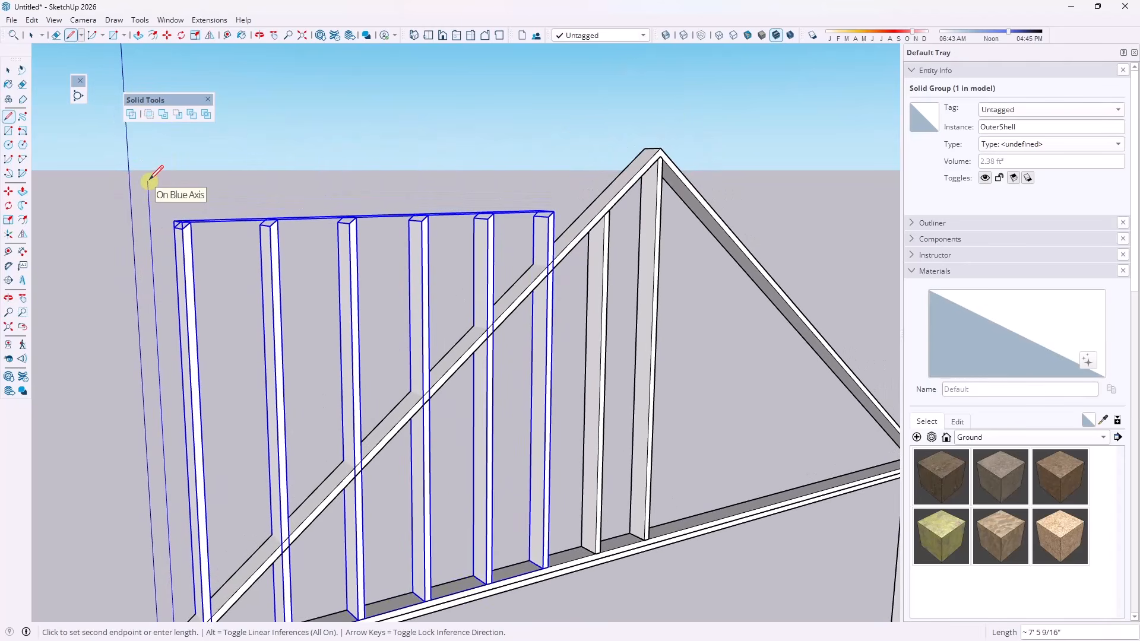
click(148, 180)
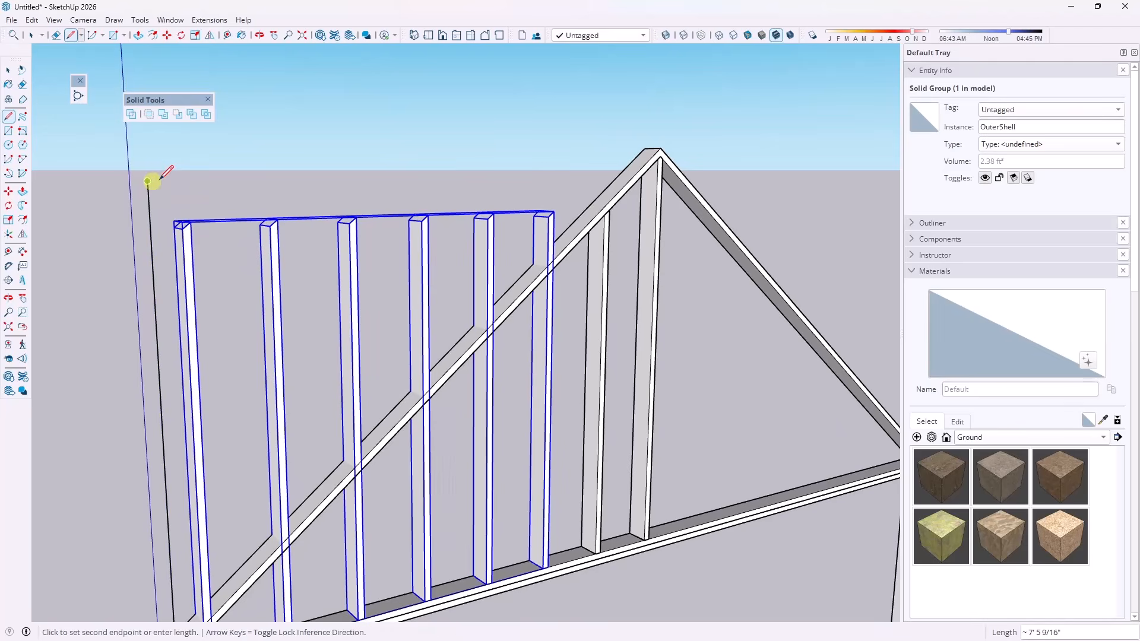
scroll(642, 178, up, 2)
click(639, 177)
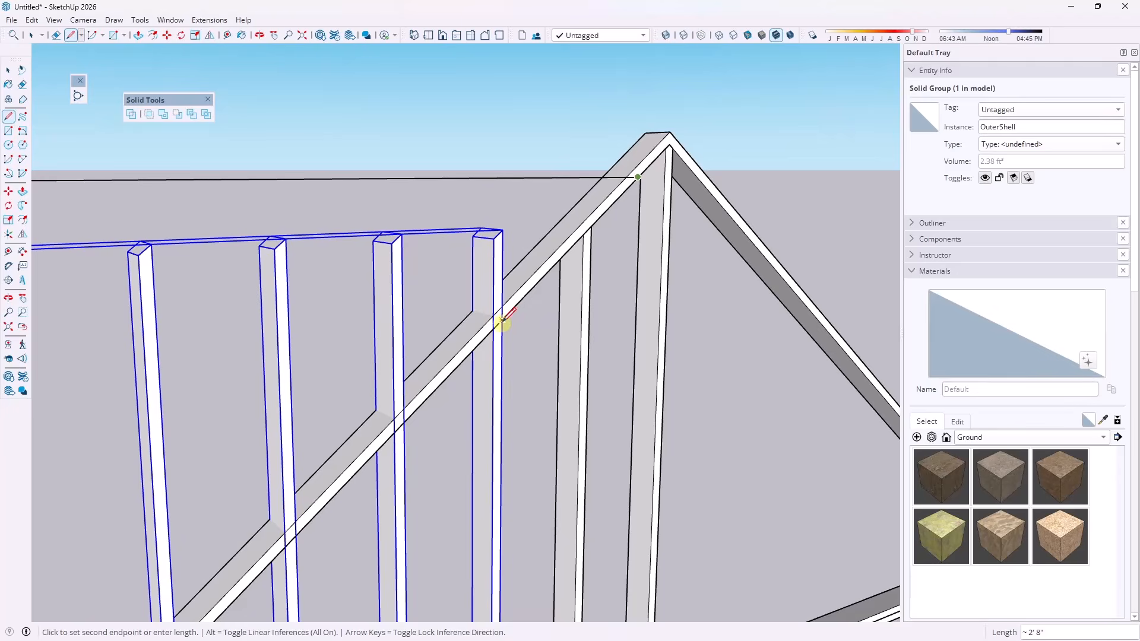
click(498, 325)
key(space)
Extrude the face with Push/Pull into a thick block that passes completely through the excess stud tops
scroll(505, 315, down, 5)
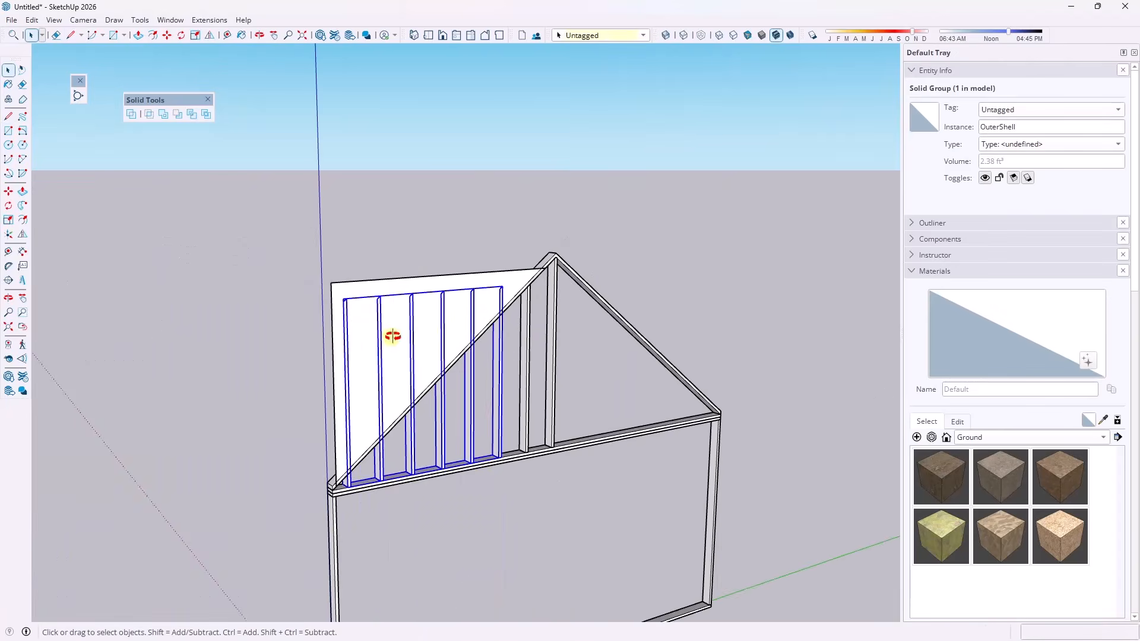
middle_drag(393, 336, 491, 346)
key(p)
click(409, 360)
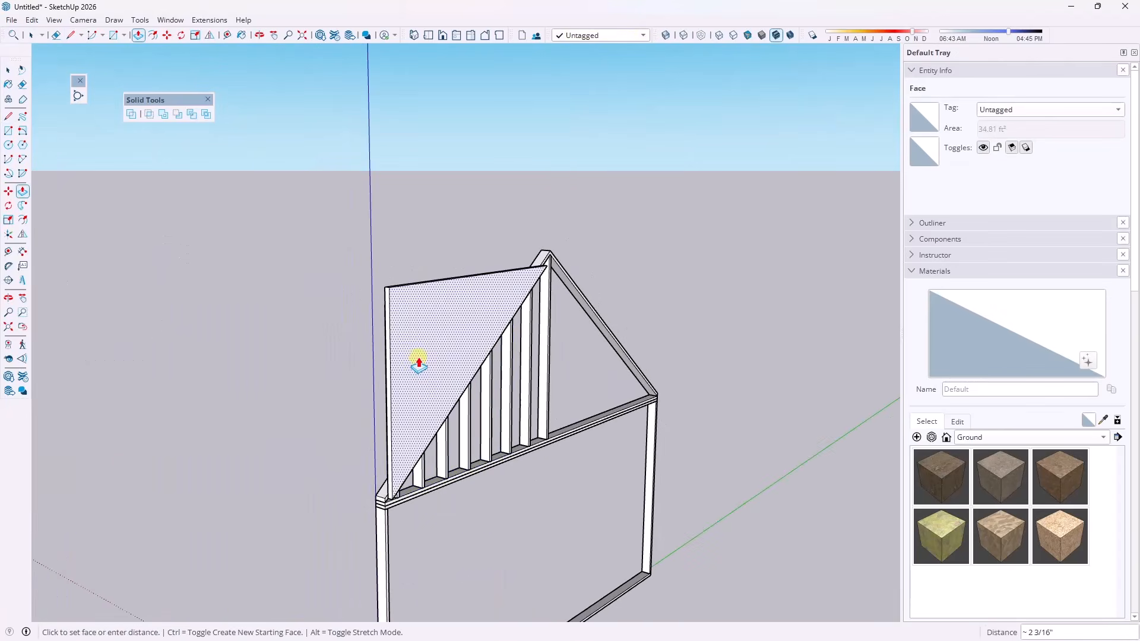
middle_drag(362, 351, 306, 318)
click(521, 298)
key(space)
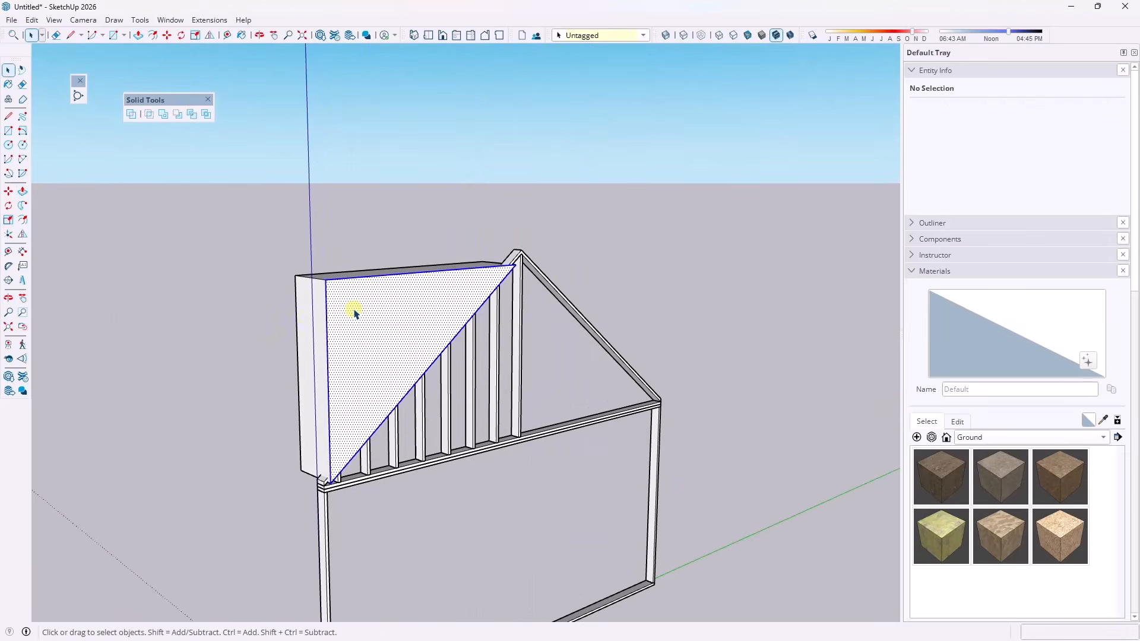
Select all connected geometry of the cutting block and make it a group
triple_click(354, 313)
right_click(354, 311)
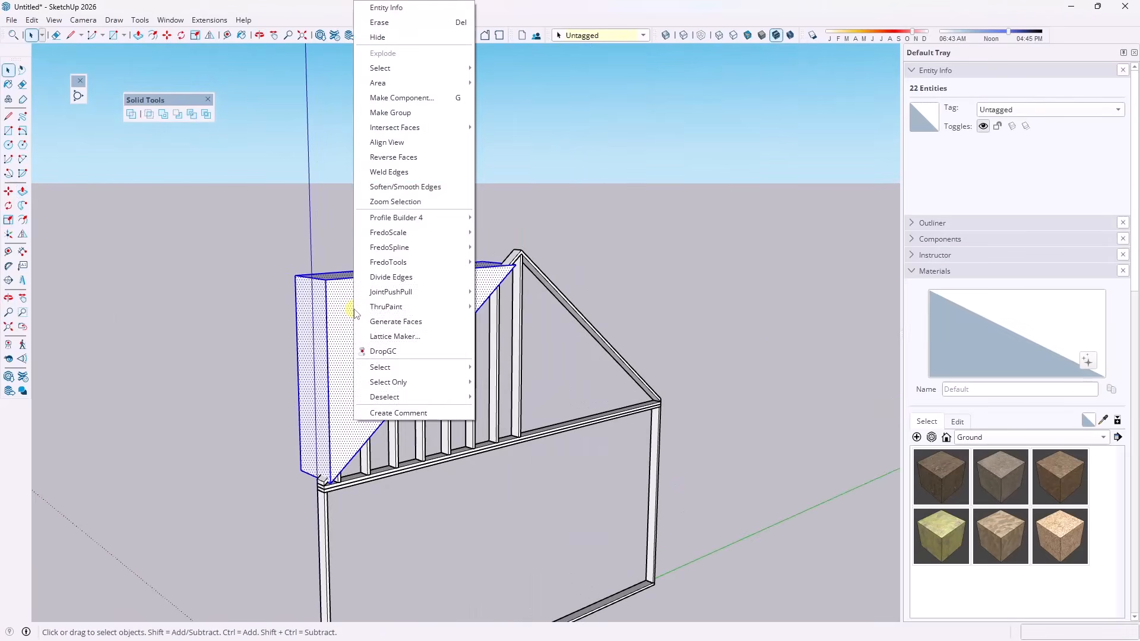
click(408, 113)
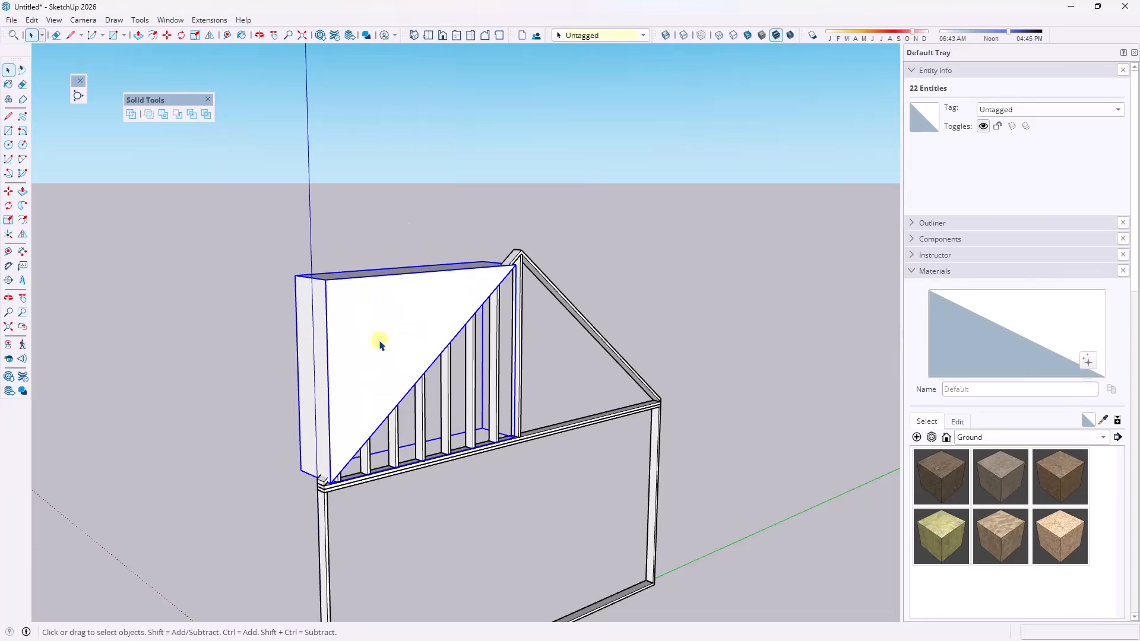
Check the solid status of the merged studs and the block, and subtract the block from the studs to trim them along the rafter
click(473, 399)
click(447, 321)
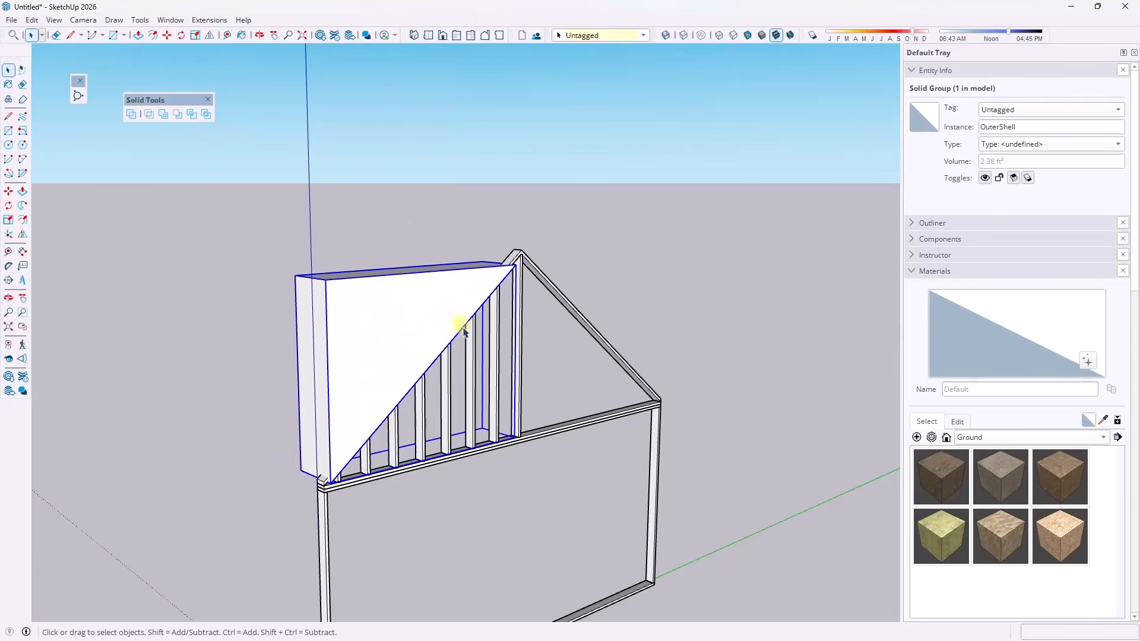
middle_drag(458, 326, 476, 356)
scroll(405, 365, up, 3)
scroll(405, 365, up, 2)
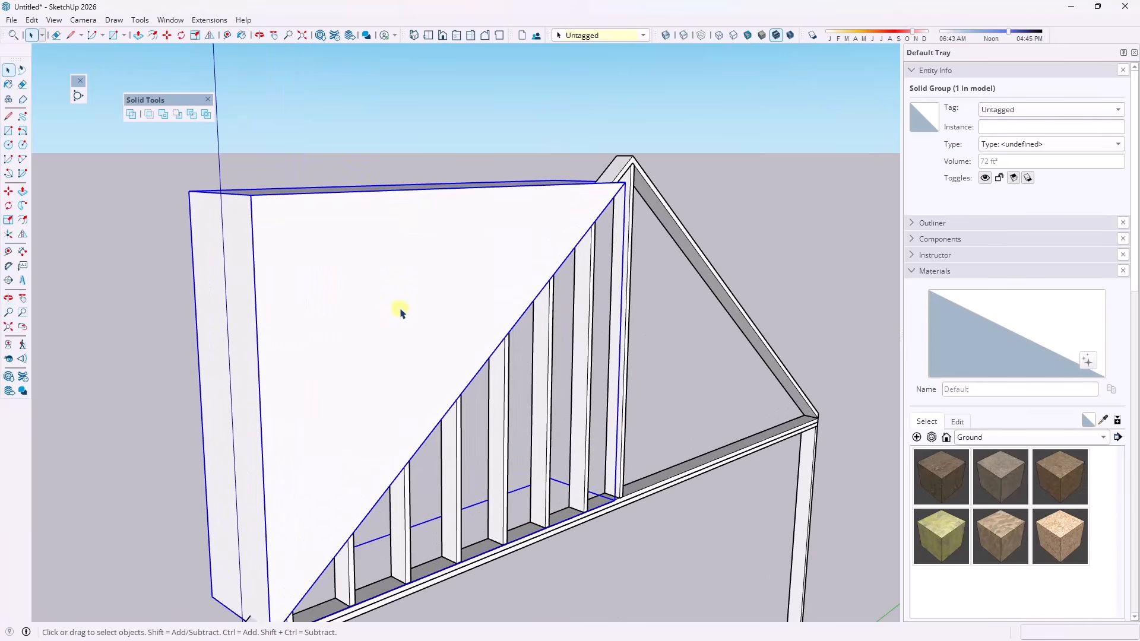
click(178, 115)
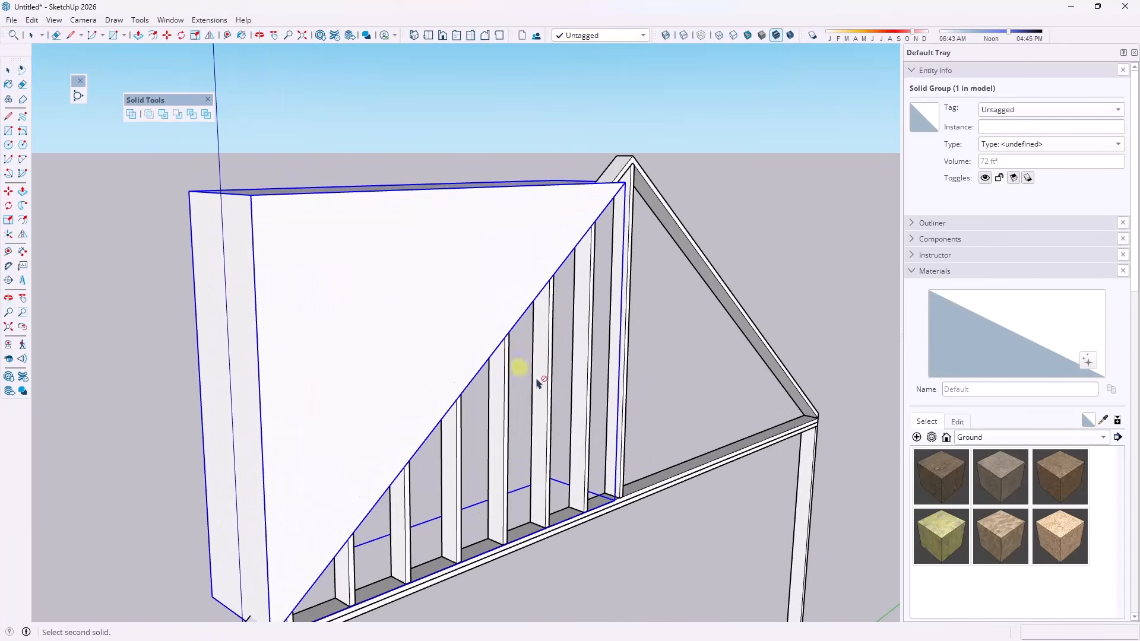
click(547, 385)
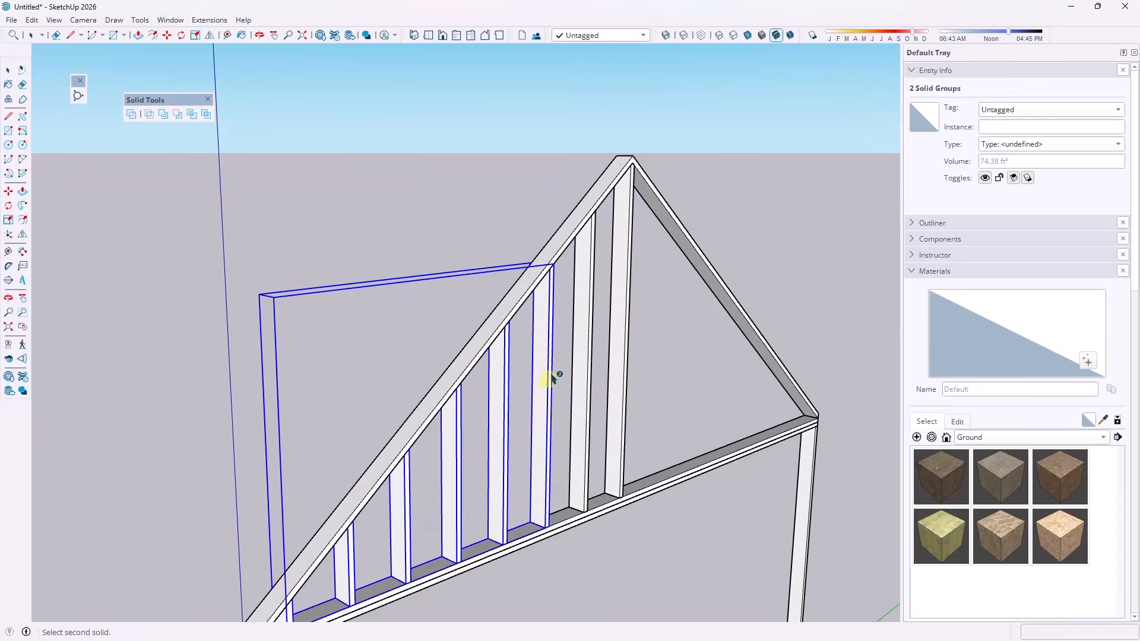
Merge the stud nearest the centre stud with the trimmed studs using Outer Shell
middle_drag(550, 377, 512, 371)
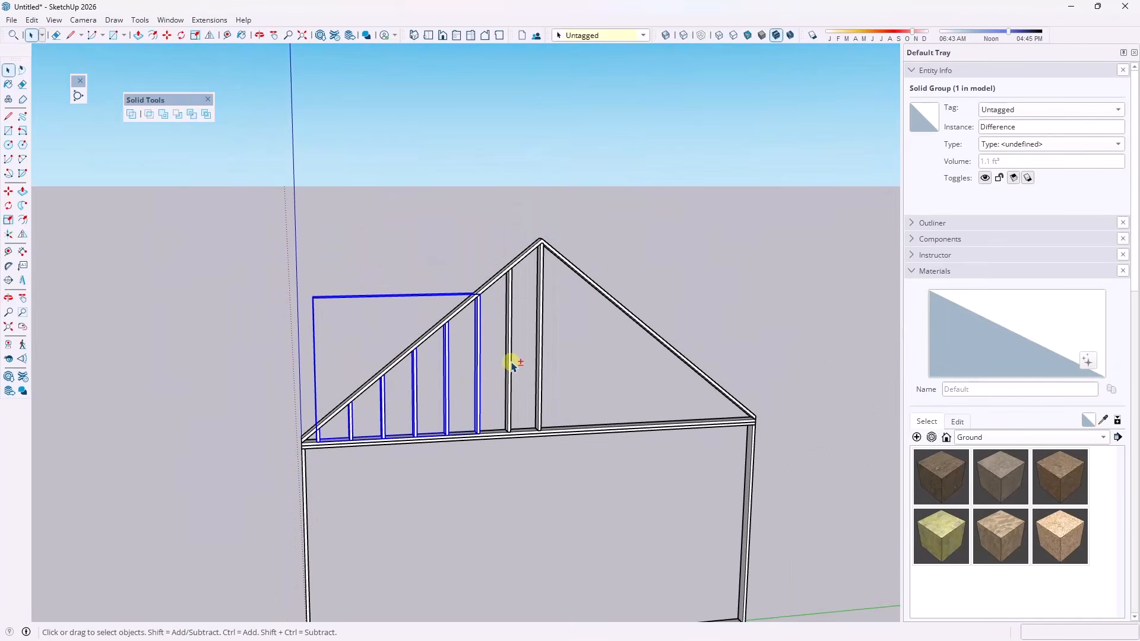
shift+click(510, 363)
click(132, 116)
shift+click(439, 325)
middle_drag(441, 325, 541, 342)
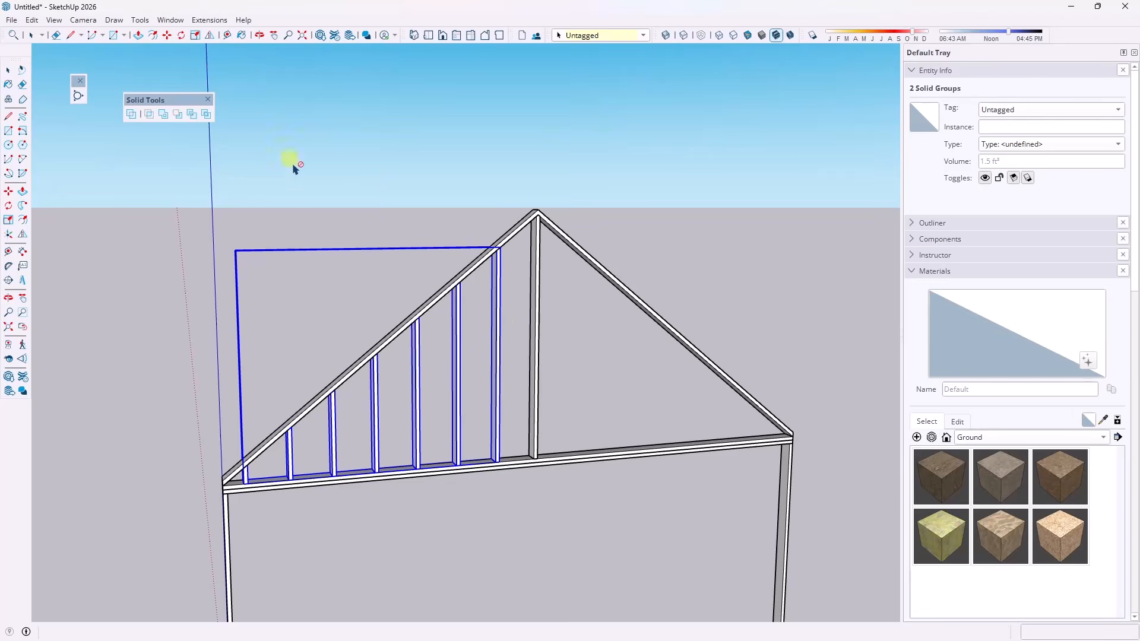
middle_drag(613, 338, 540, 285)
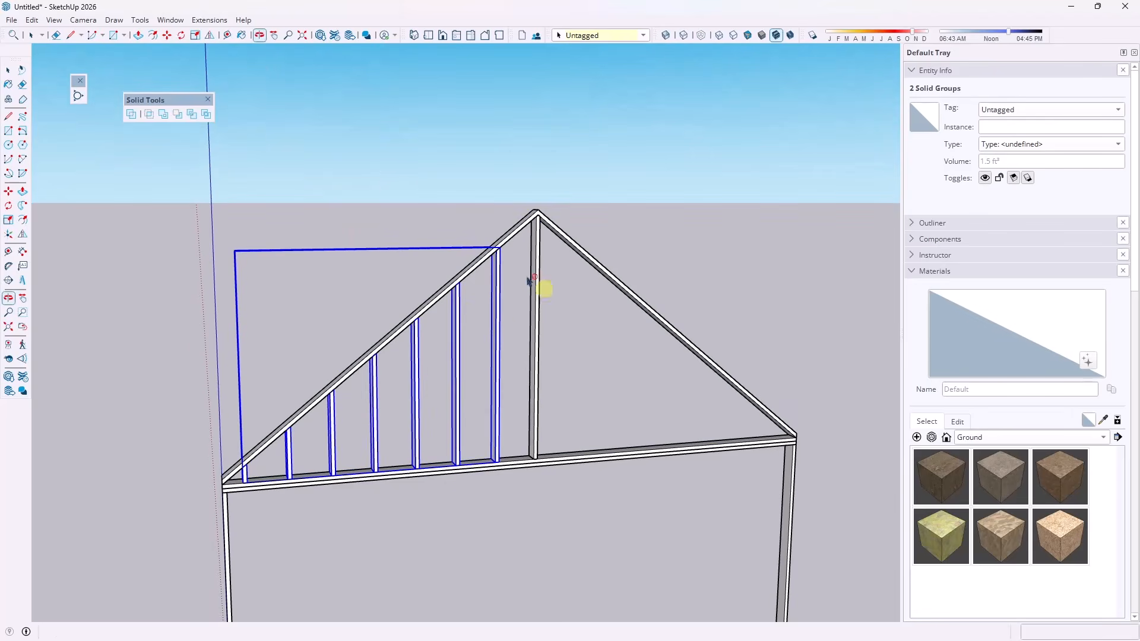
Mirror a copy of the merged studs to the gable's other half with Flip, placing the flip plane at the ridge
click(210, 36)
middle_drag(349, 150, 402, 300)
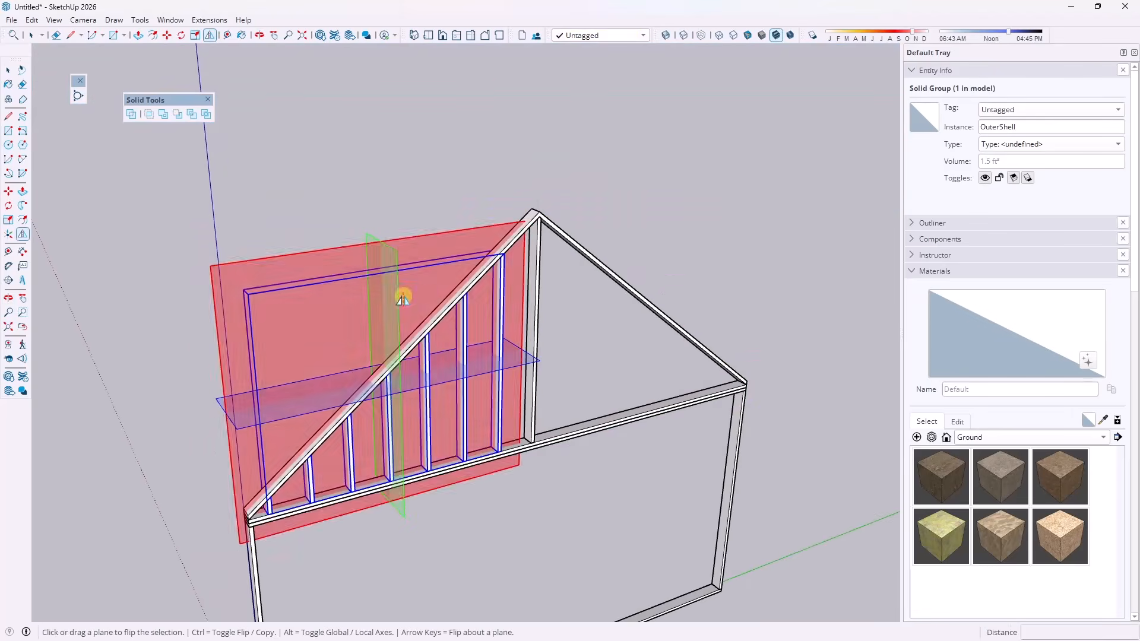
drag(389, 292, 541, 209)
scroll(541, 220, up, 2)
key(ctrl)
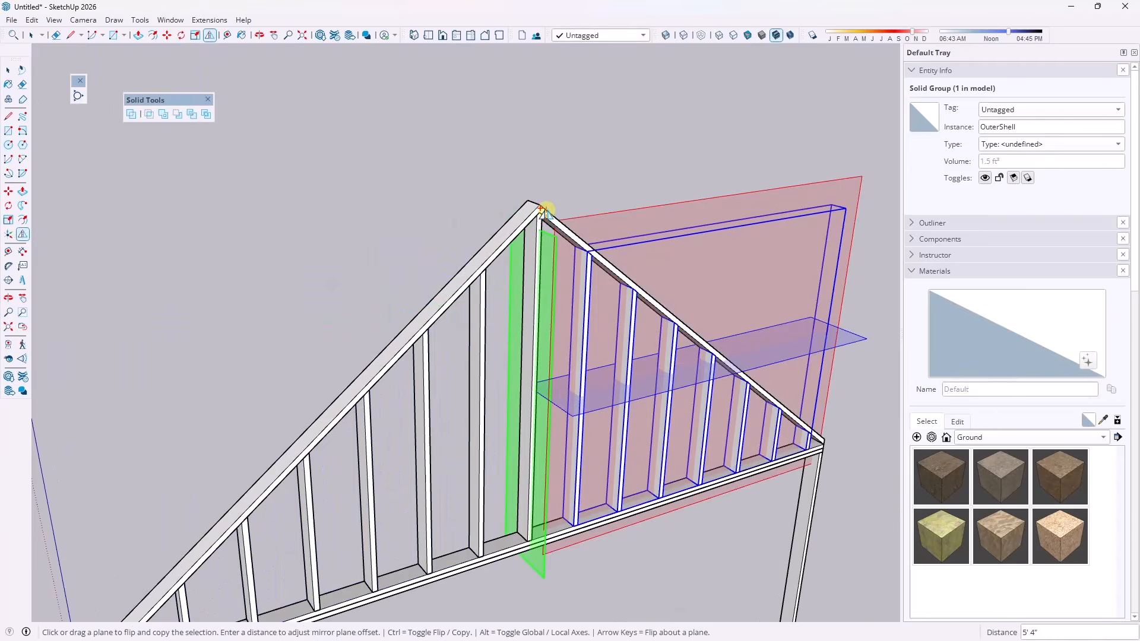
scroll(543, 209, down, 2)
middle_drag(553, 291, 472, 228)
key(space)
click(446, 219)
scroll(449, 280, down, 1)
scroll(530, 419, up, 2)
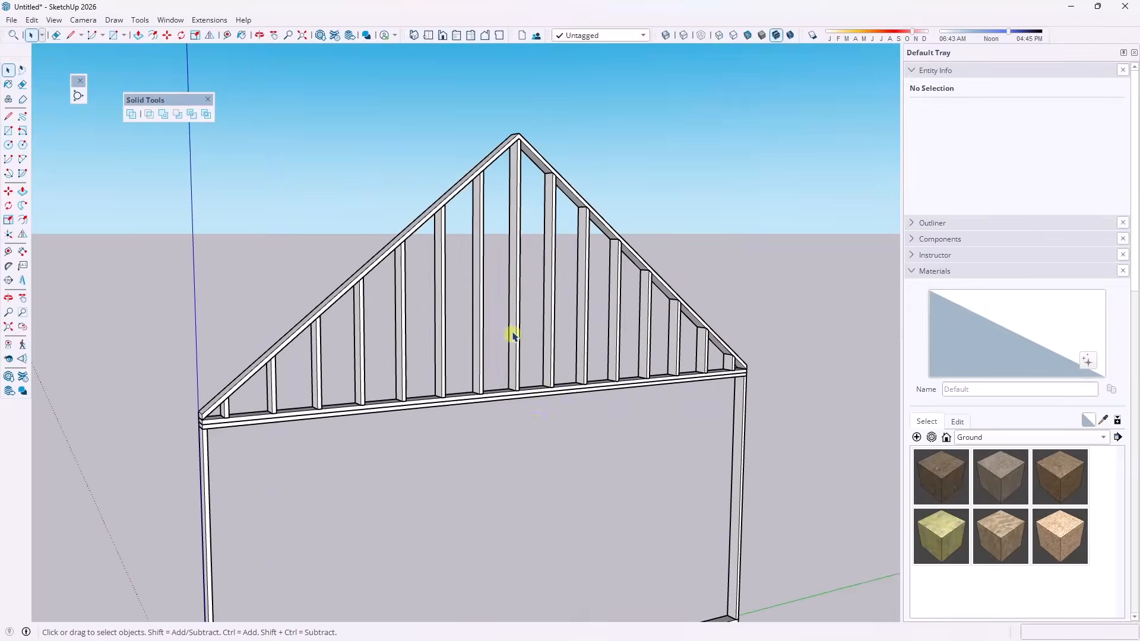
scroll(511, 329, up, 1)
middle_drag(435, 328, 420, 344)
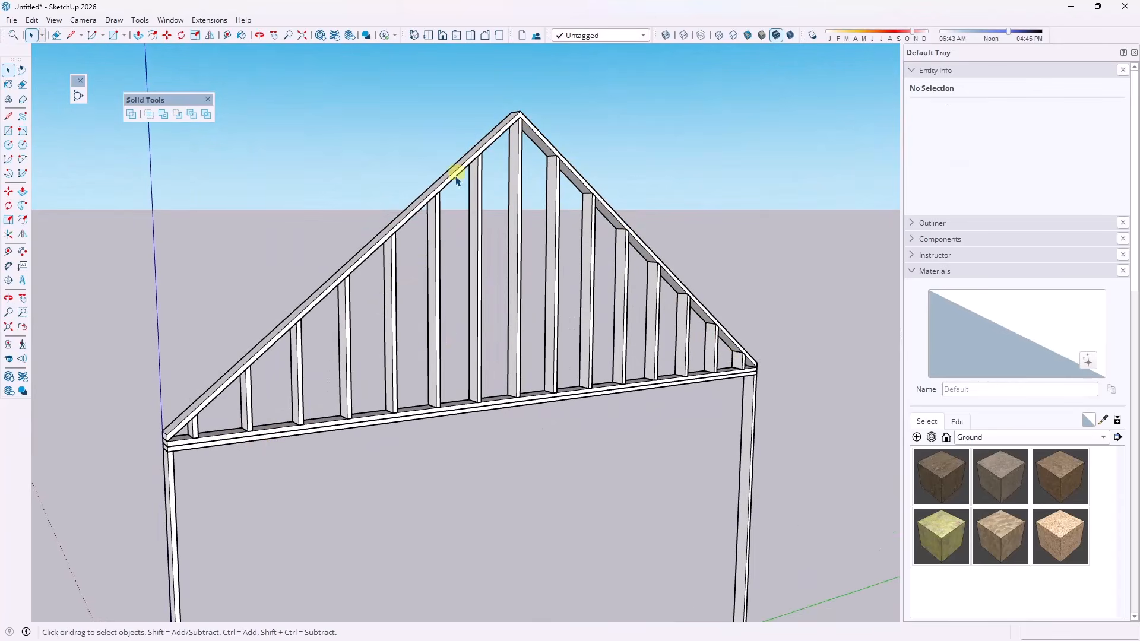
middle_drag(181, 445, 272, 440)
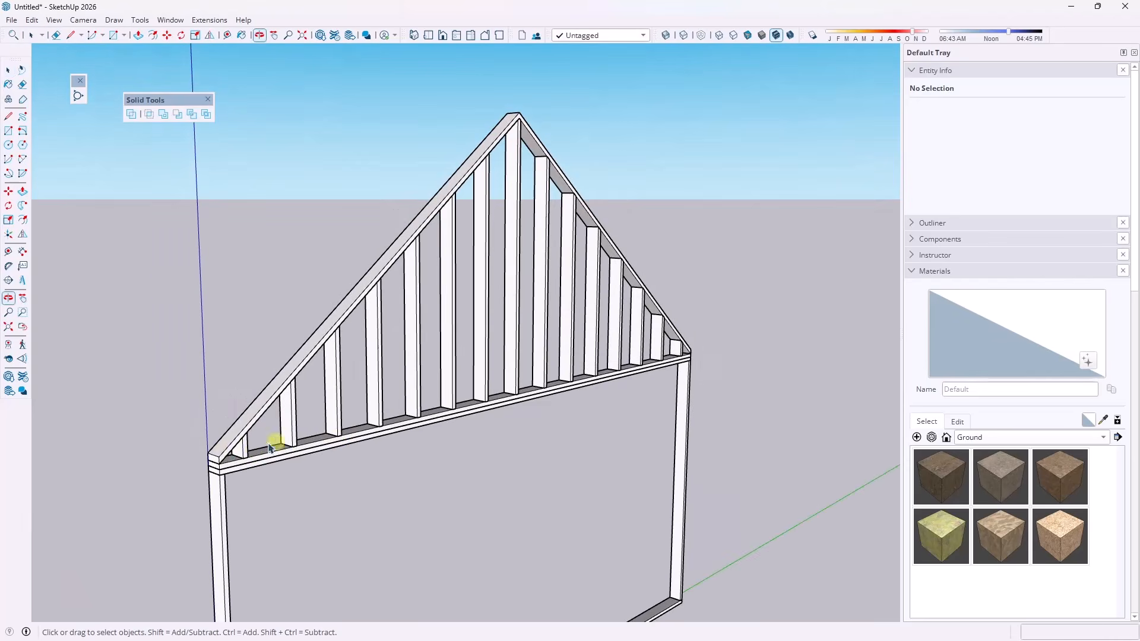
middle_drag(498, 381, 549, 351)
Copy the lower wall's corner stud near the origin 16" along the bottom plate
scroll(551, 350, down, 4)
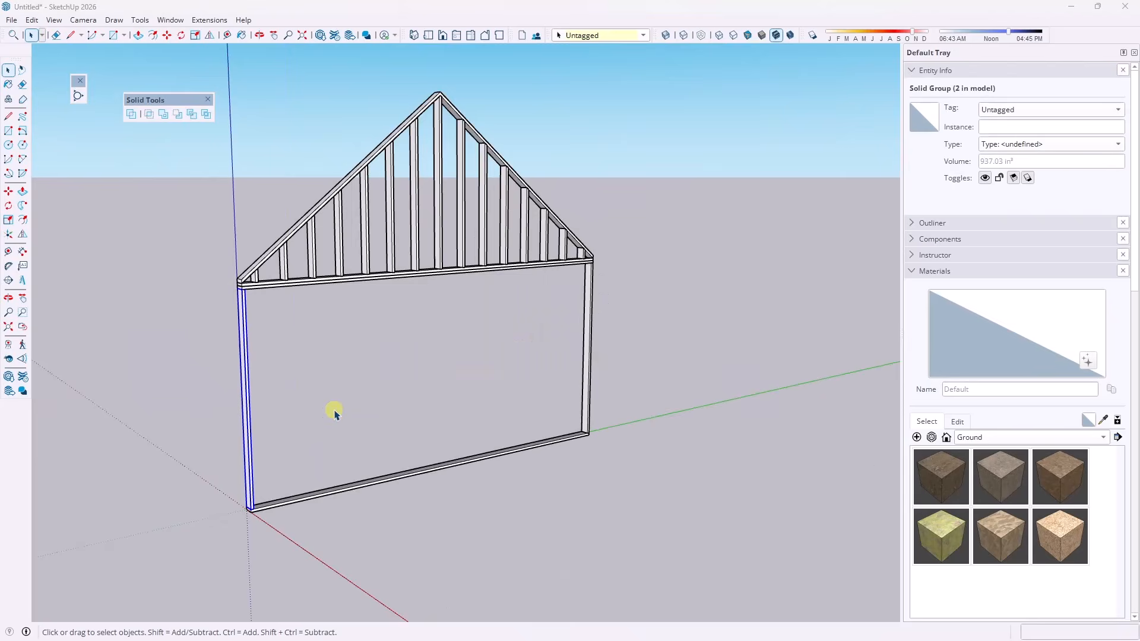
middle_drag(338, 414, 340, 430)
key(m)
scroll(258, 516, up, 6)
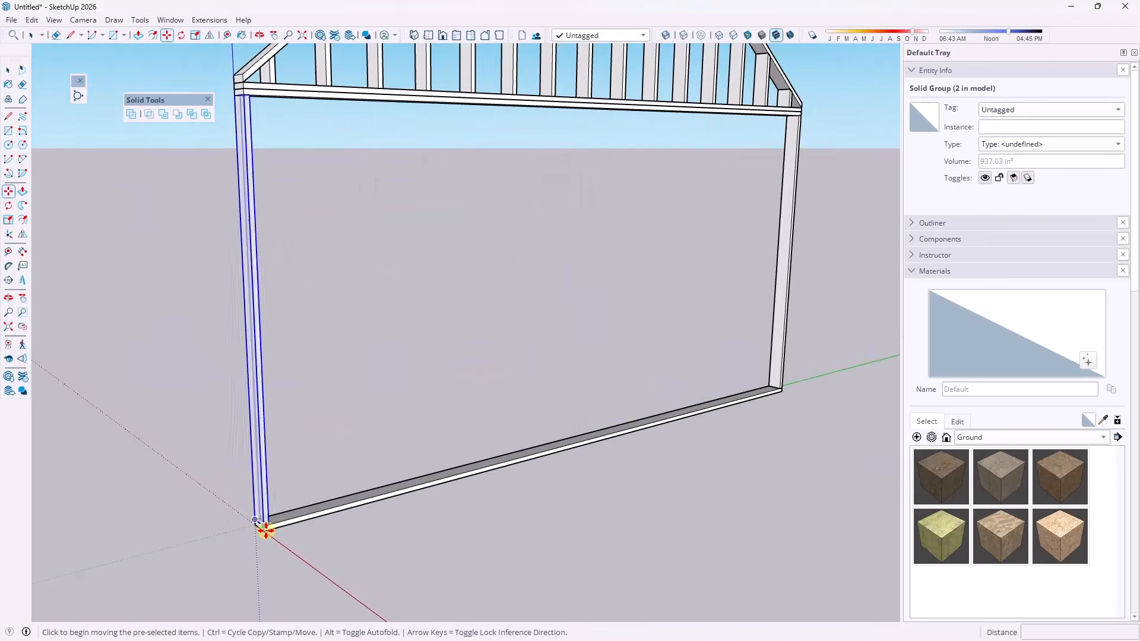
click(263, 522)
key(ctrl)
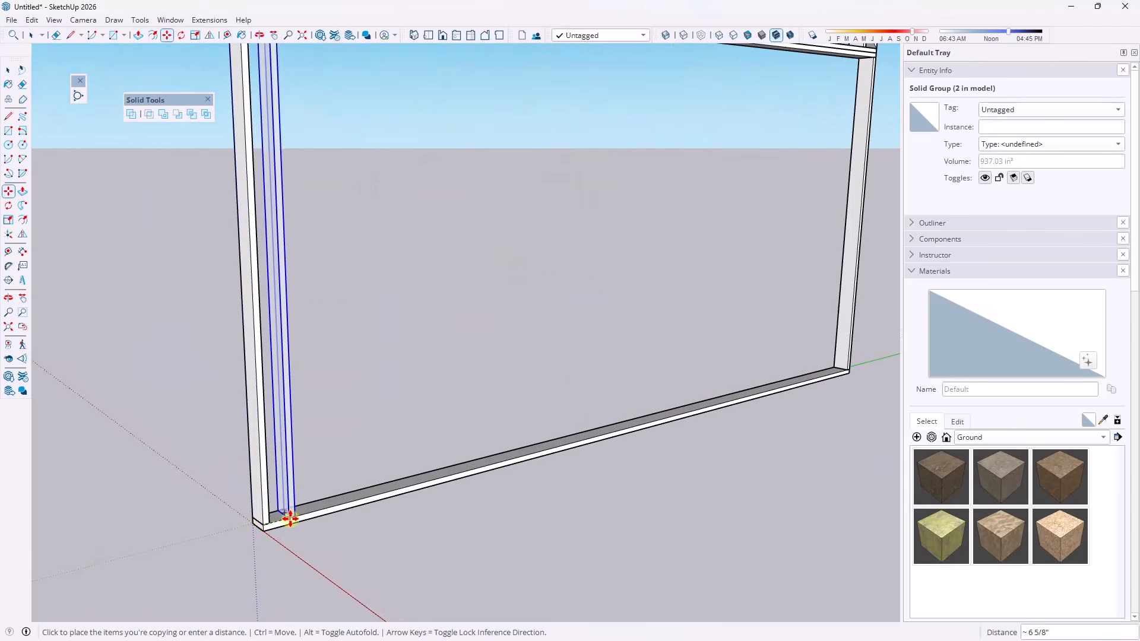
text(16)
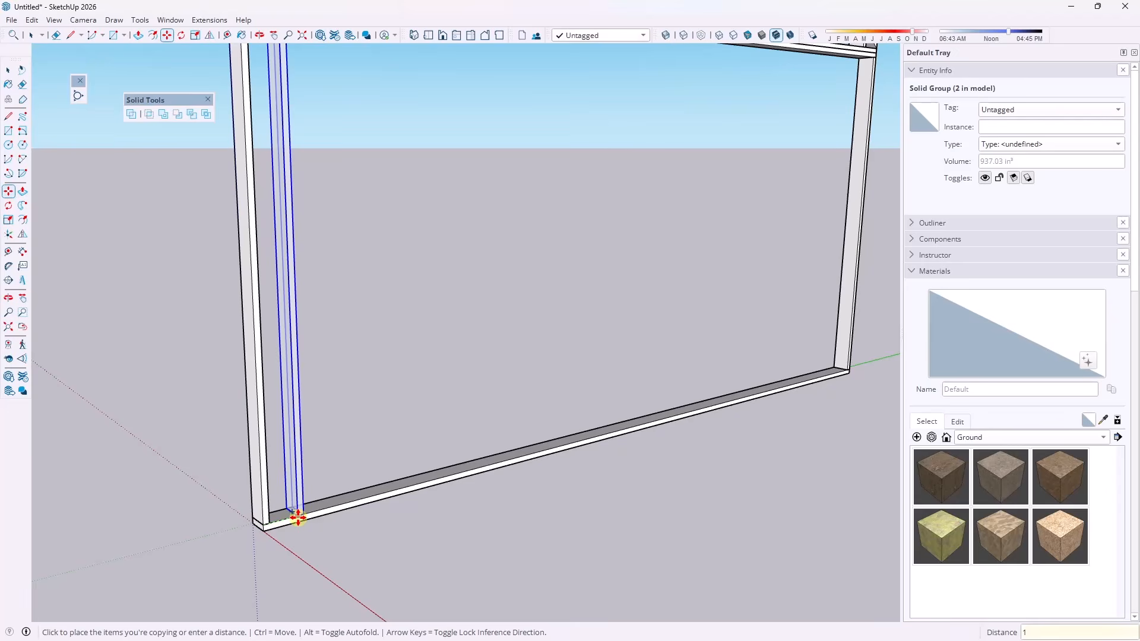
key(Return)
Array the lower wall's stud copy at the same spacing, trying 5, 10 and 15 copies, and undo the copies
text(*5)
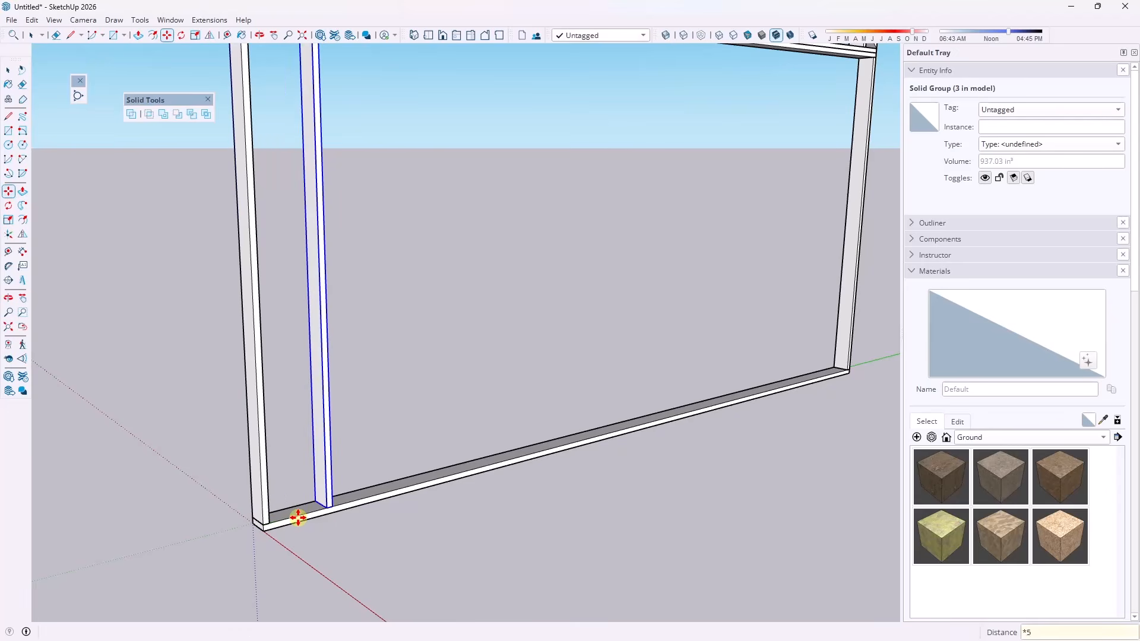
key(Return)
text(*10)
key(Return)
text(*)
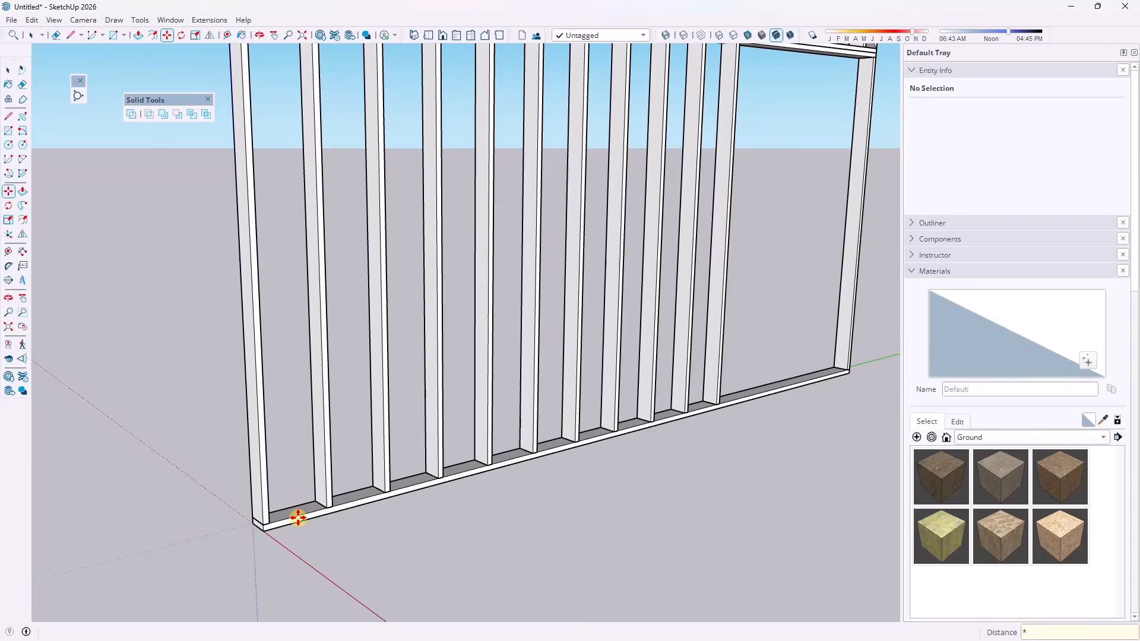
text(15)
key(Return)
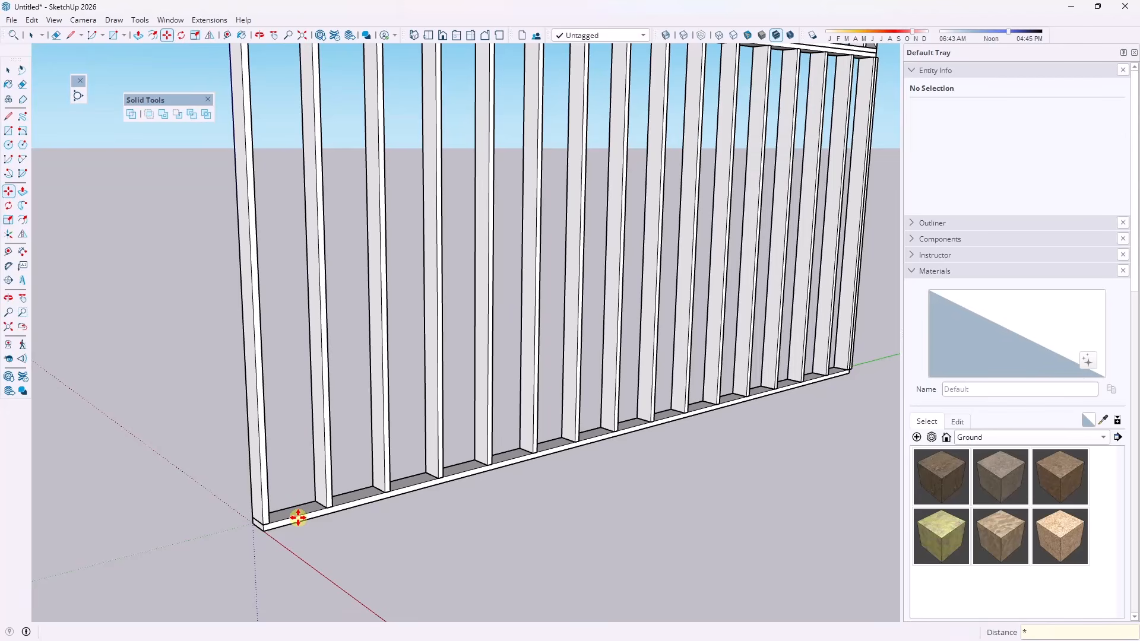
key(space)
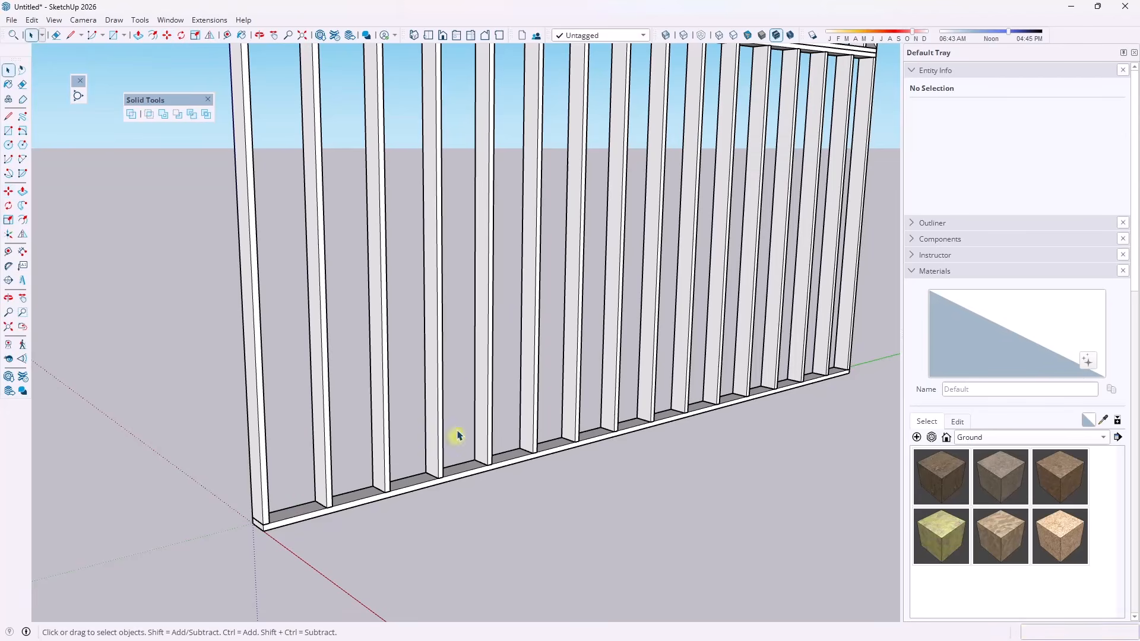
middle_drag(457, 435, 326, 369)
middle_drag(351, 230, 357, 265)
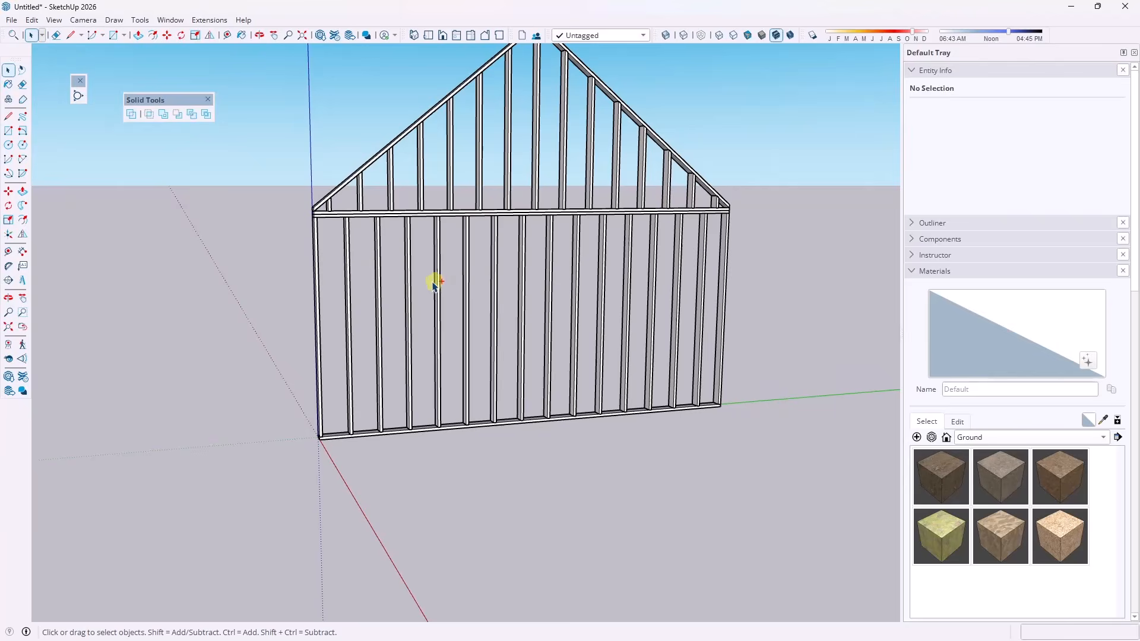
key(ctrl+z)
Copy the lower wall's corner stud 7 1/4" along the plate so it lines up beneath the outermost gable stud
click(321, 250)
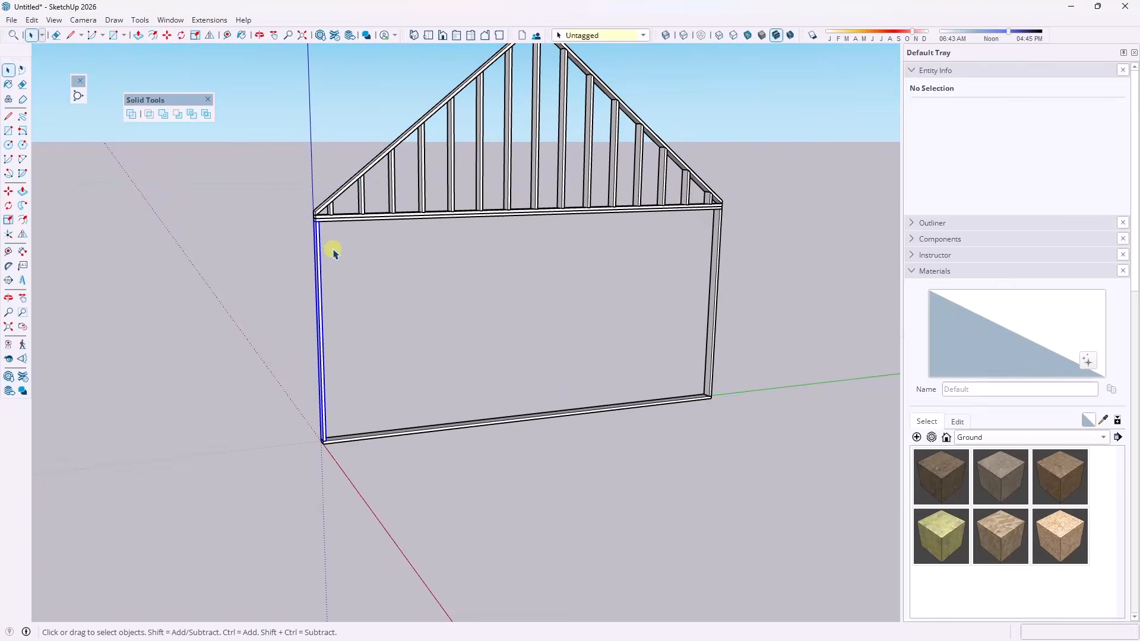
key(m)
scroll(319, 225, up, 5)
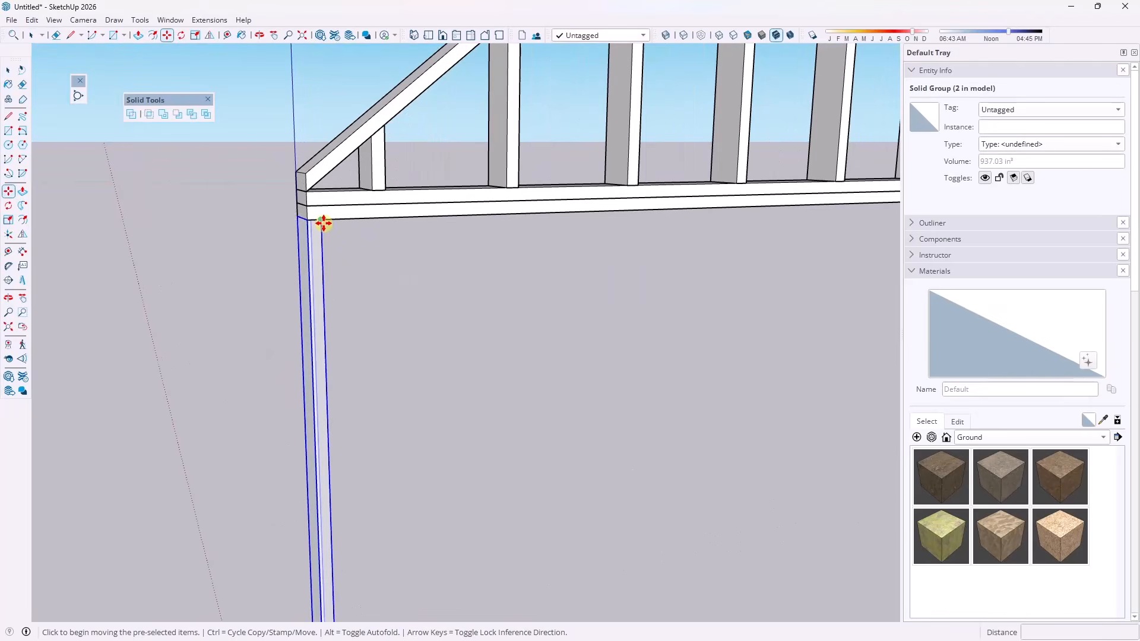
click(323, 223)
key(ctrl)
click(389, 219)
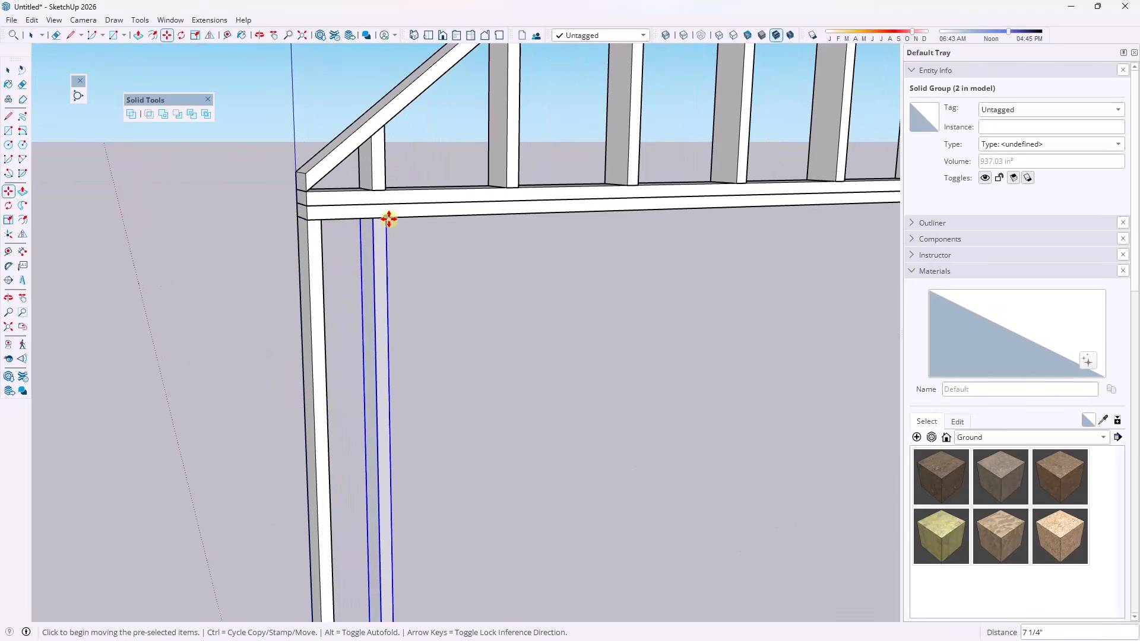
Copy the stud beneath the outermost gable stud 1' 4" along the lower wall and array it 14 times at that spacing
click(389, 219)
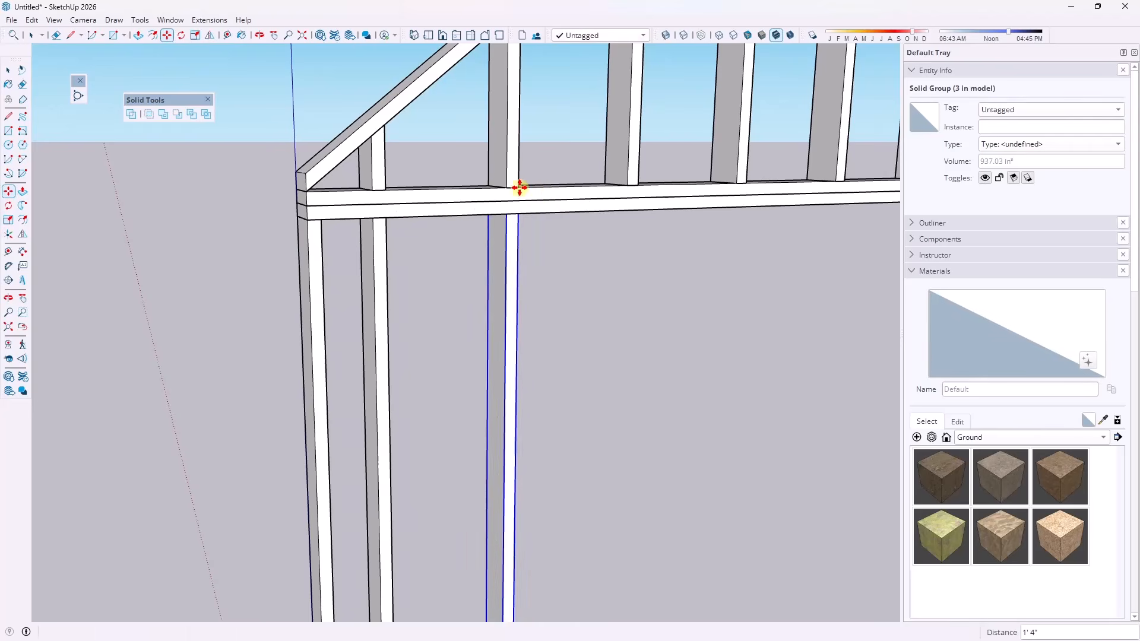
click(519, 188)
scroll(229, 226, down, 8)
text(*)
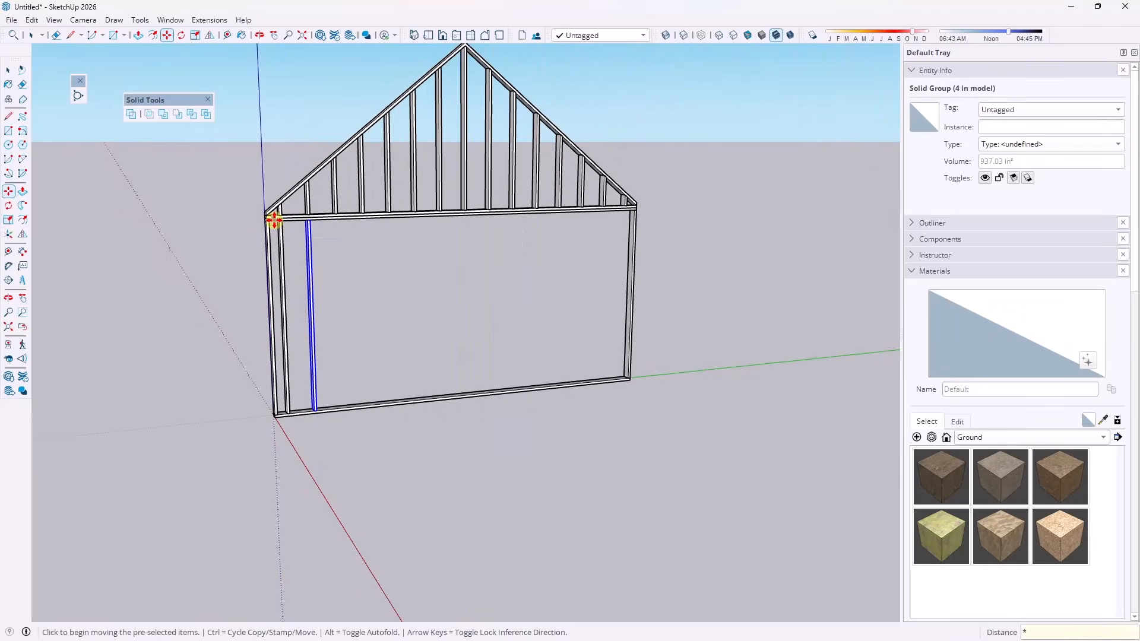
text(14)
key(Return)
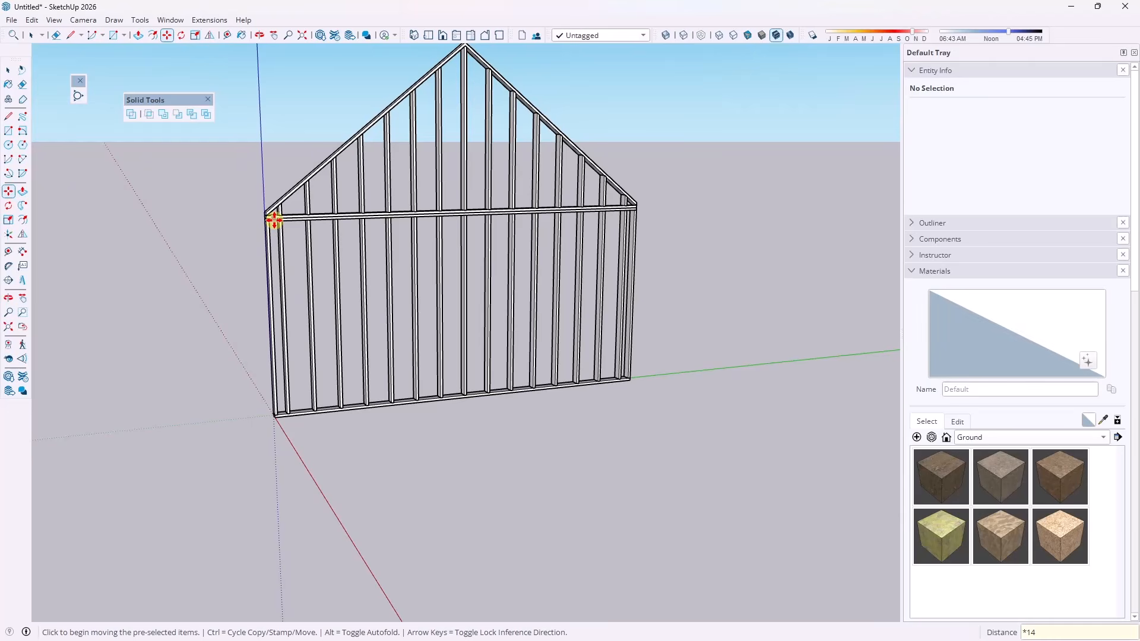
Select all the lower wall studs and merge them into one solid with Outer Shell
middle_drag(440, 313, 438, 281)
key(m)
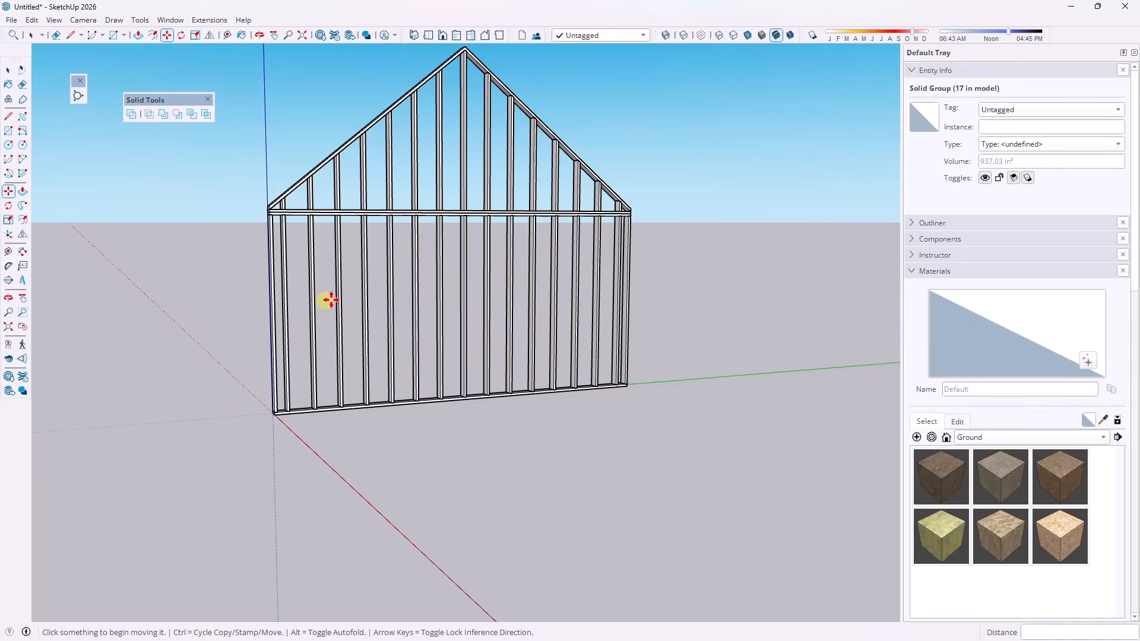
key(space)
click(540, 300)
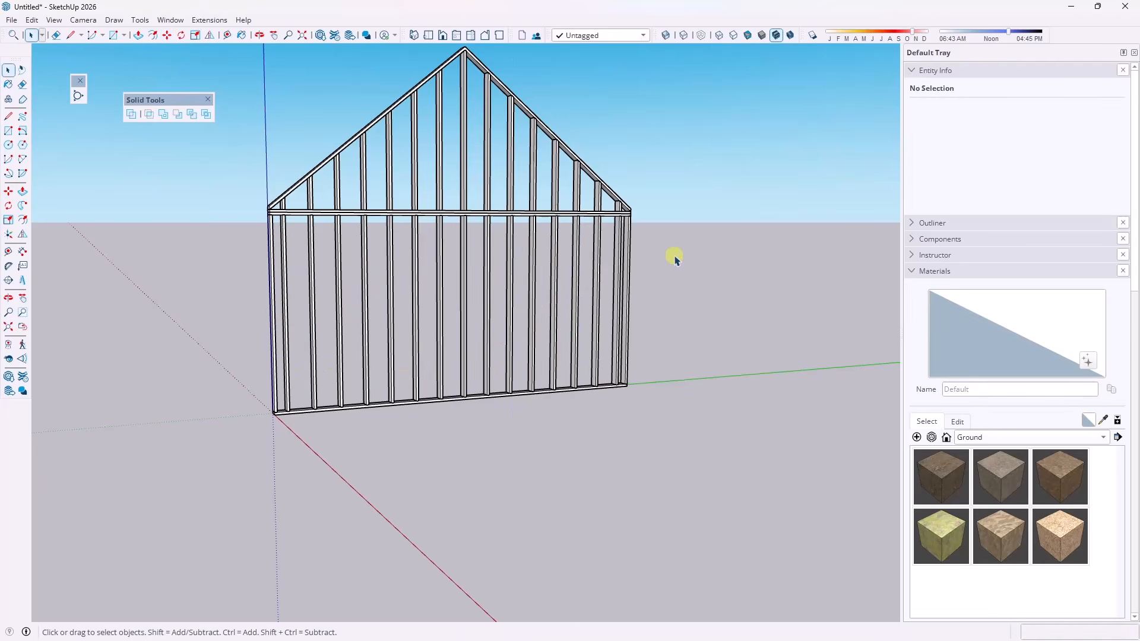
drag(212, 297, 178, 300)
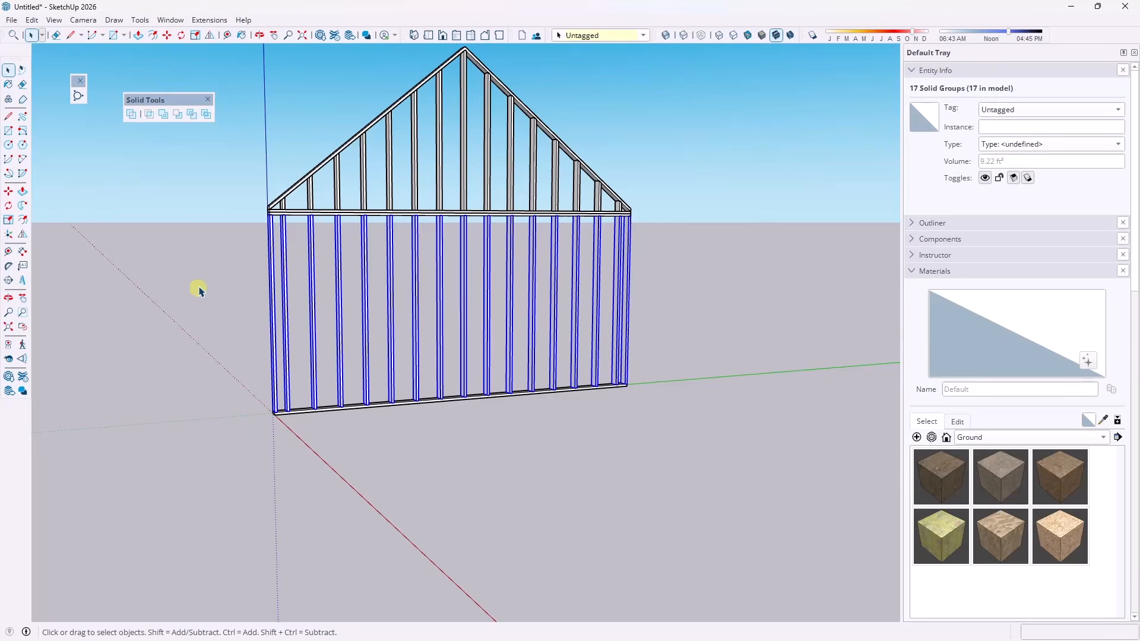
middle_drag(212, 261, 279, 271)
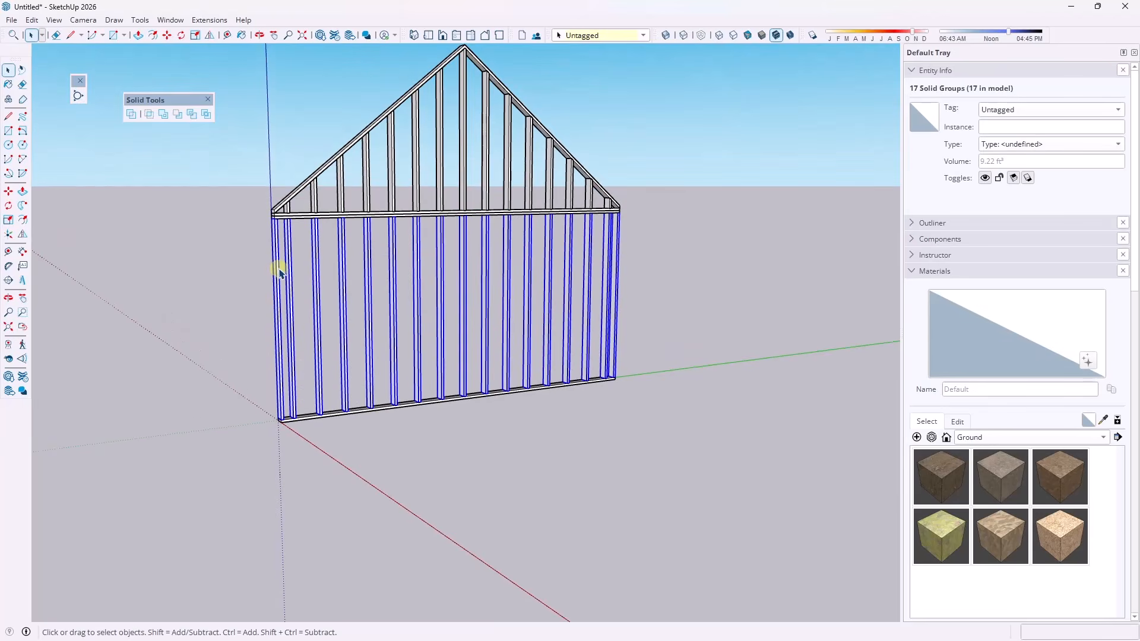
click(130, 115)
middle_drag(291, 300, 326, 303)
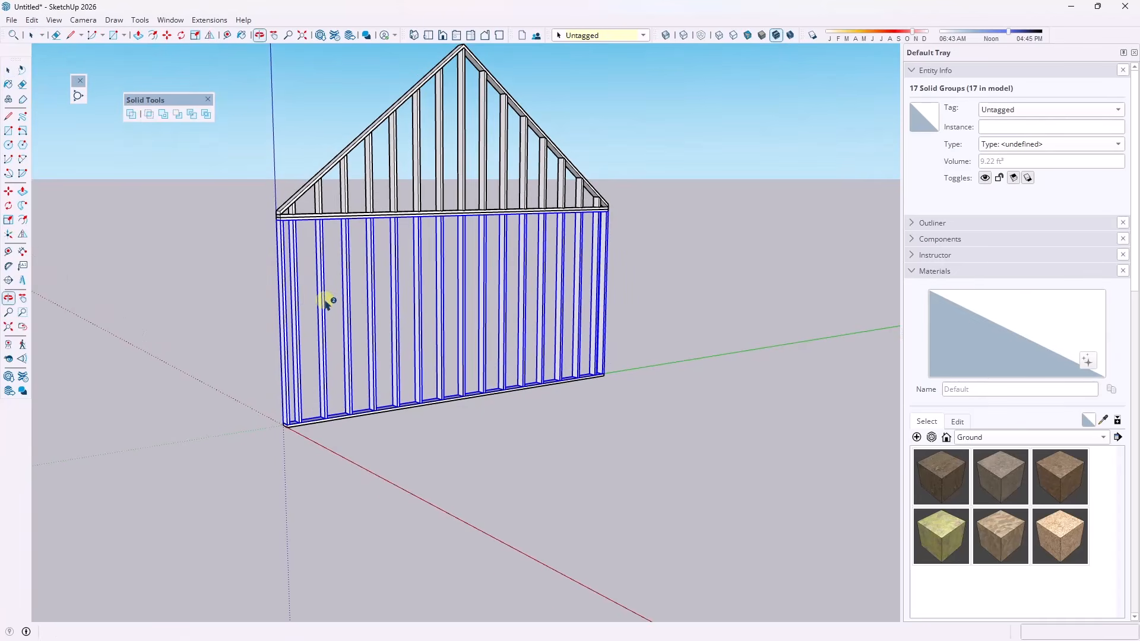
click(131, 115)
click(473, 332)
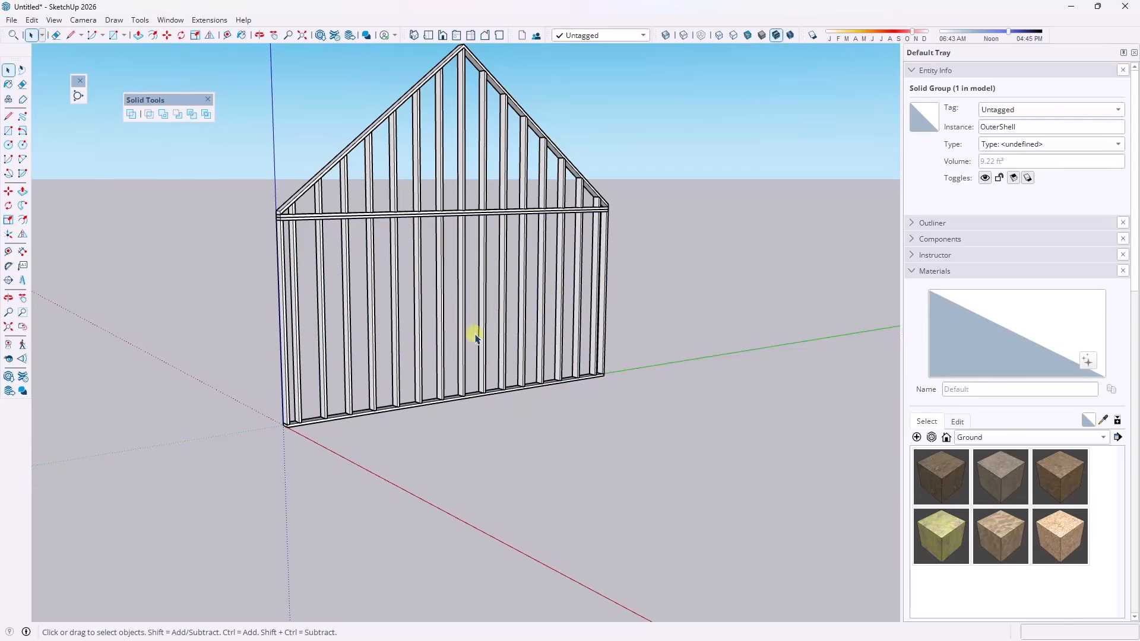
click(441, 311)
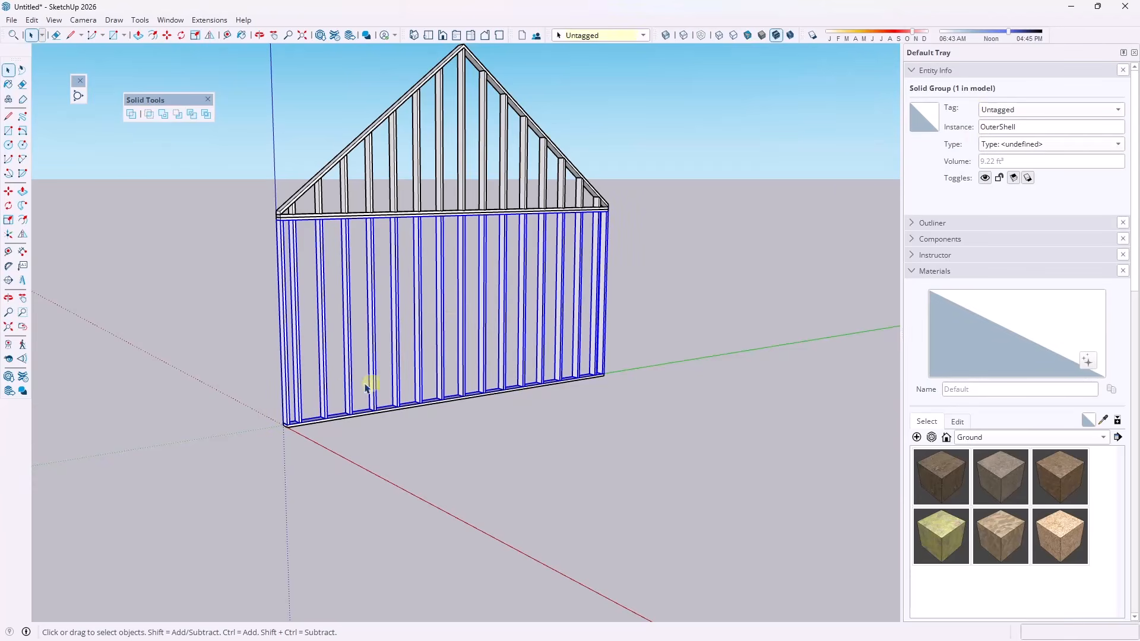
Draw a 4' by 4' rectangle on the outer face of the lower studs, starting from a stud edge, for a window opening
middle_drag(365, 388, 372, 250)
key(r)
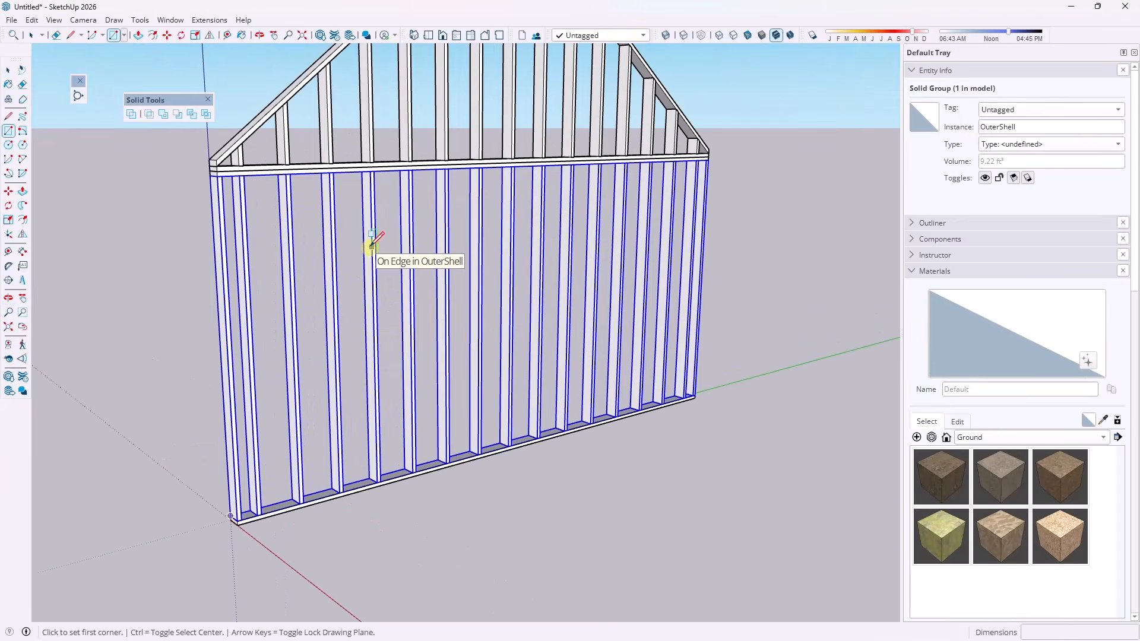
click(374, 364)
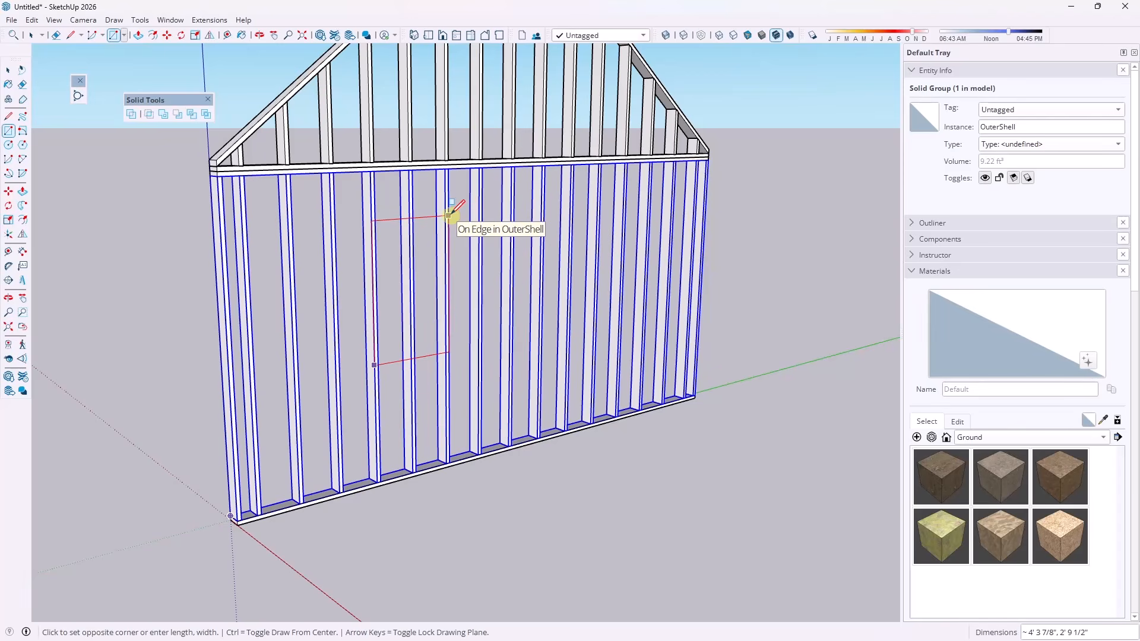
text(4',4)
key(Return)
key(space)
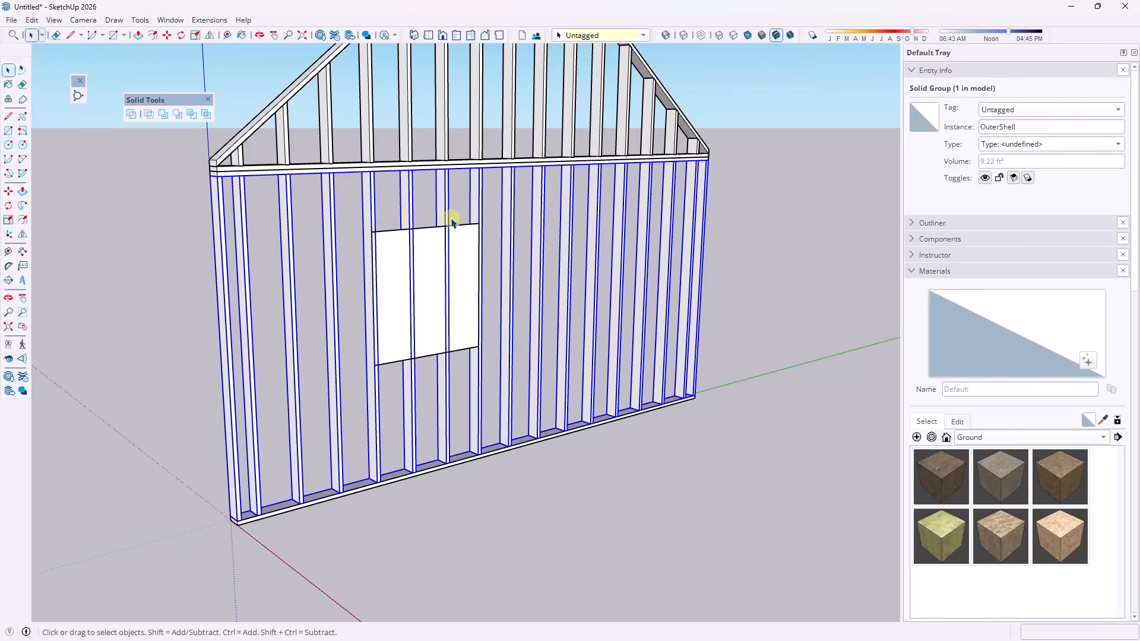
Push/Pull the square through the wall to about 1' 1 9/16", forming a box that crosses the studs
middle_drag(448, 219, 569, 285)
key(p)
click(425, 290)
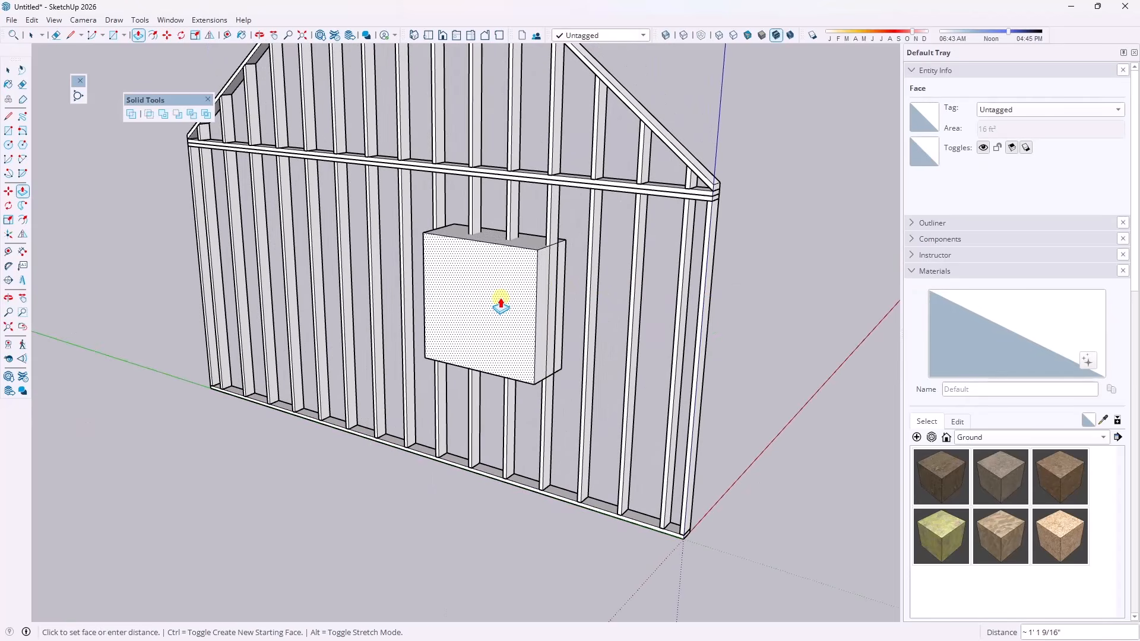
click(500, 304)
middle_drag(781, 293, 516, 265)
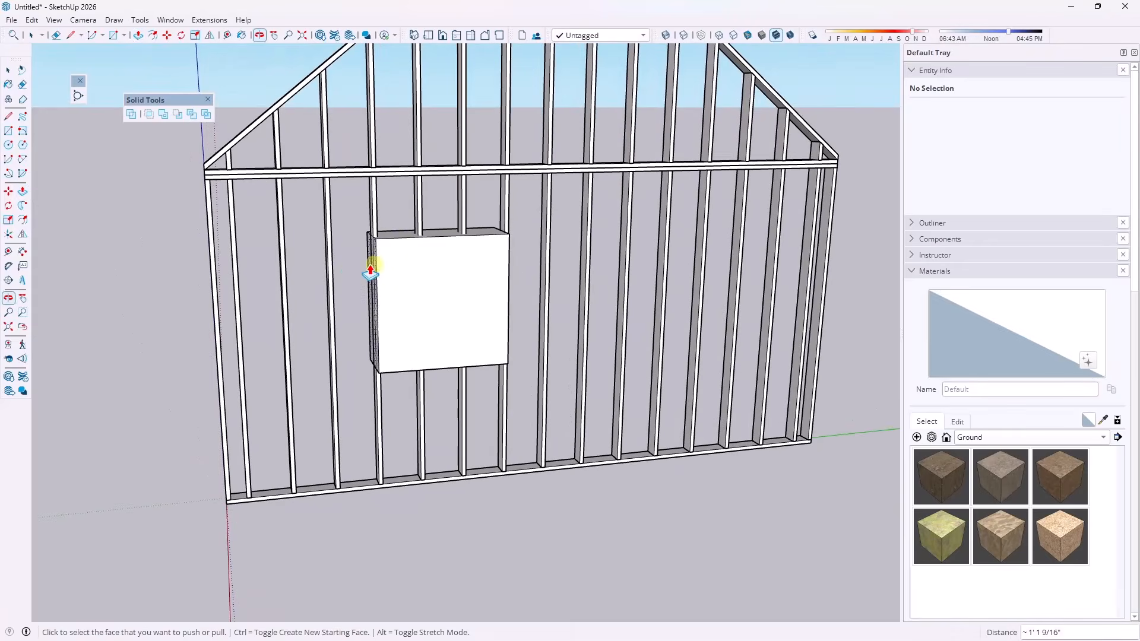
Extend the box past the studs it touches, pulling the side face nearest the origin corner outward about 2 13/16"
middle_drag(356, 255, 517, 278)
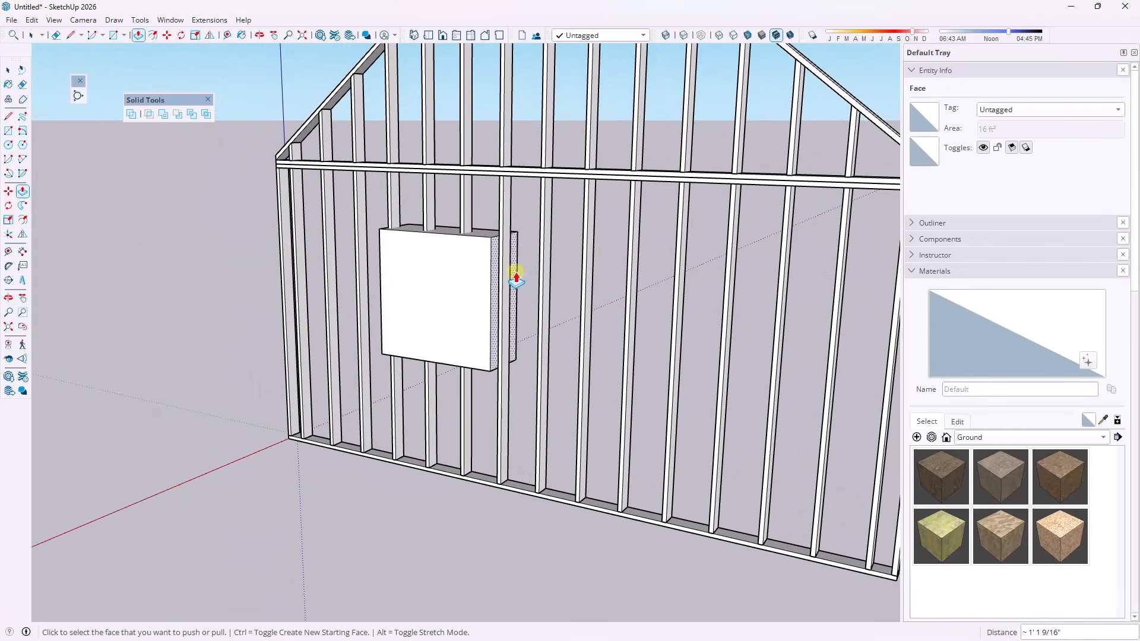
mouse_move(445, 275)
middle_down()
mouse_move(417, 287)
mouse_move(376, 272)
mouse_move(534, 272)
mouse_move(686, 300)
mouse_move(448, 292)
middle_up()
click(422, 278)
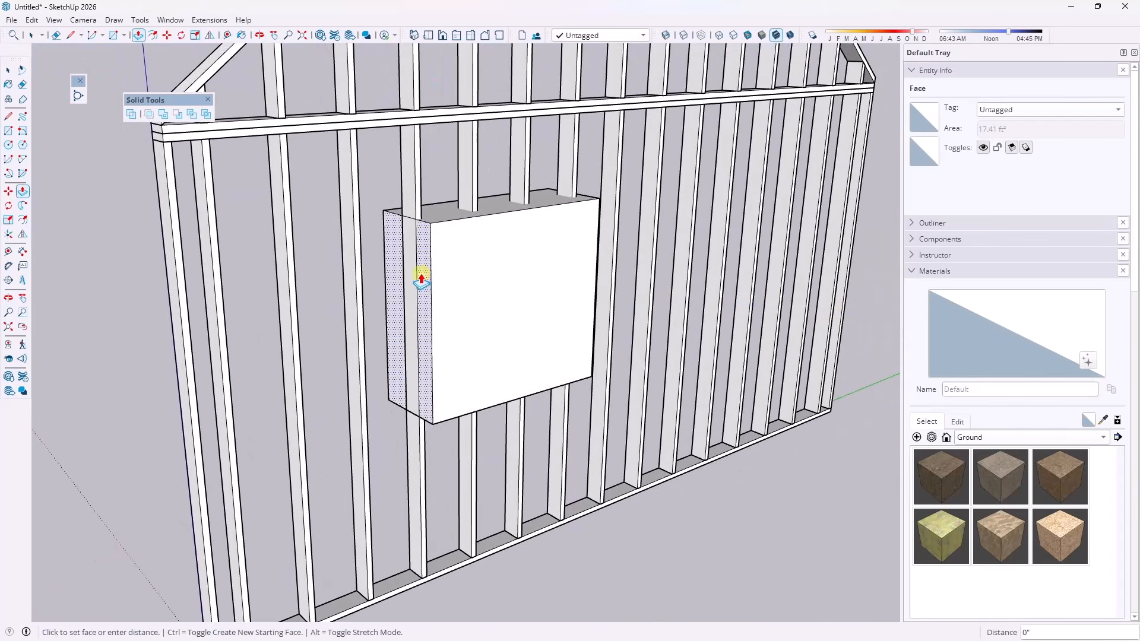
click(416, 300)
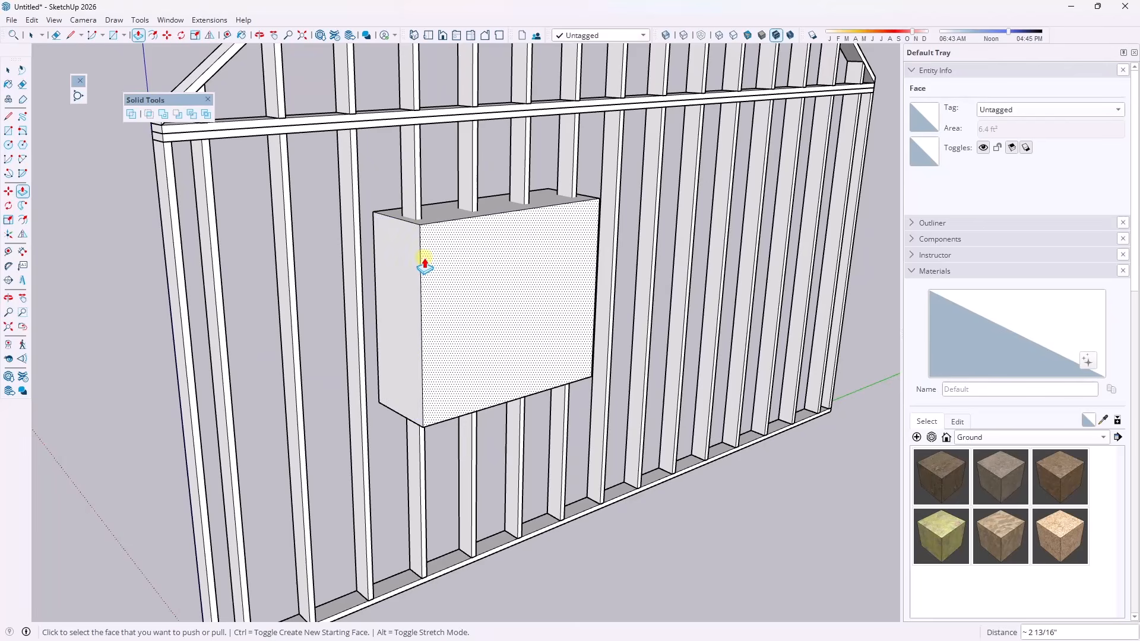
Group the whole box and subtract it from the merged lower studs to cut the window opening
middle_drag(459, 270, 529, 283)
key(space)
triple_click(496, 275)
right_click(493, 275)
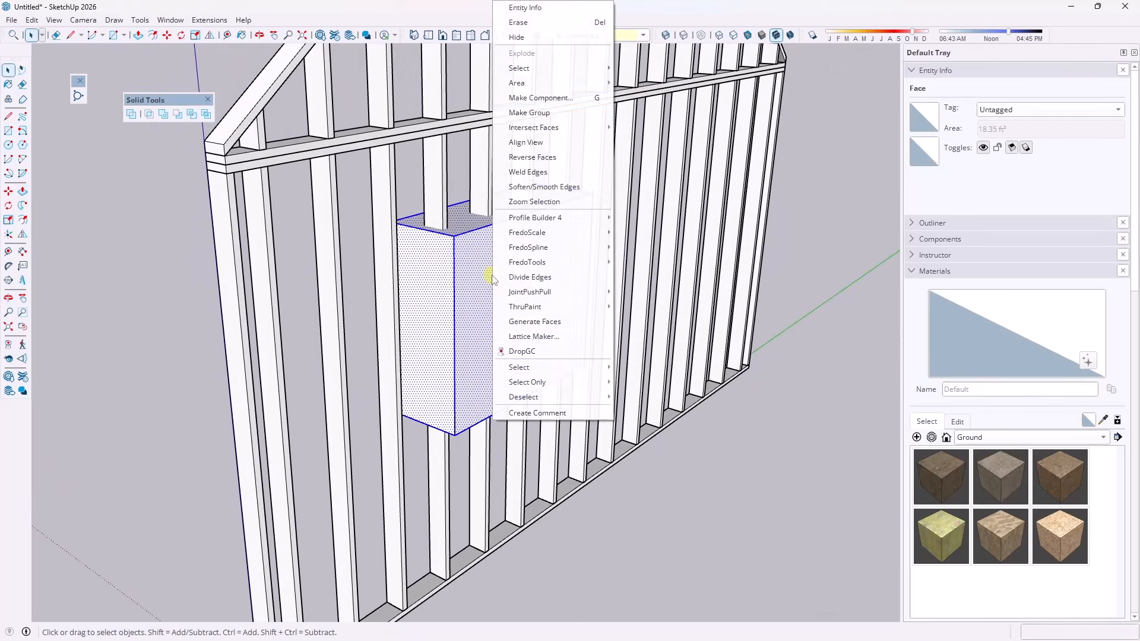
click(545, 114)
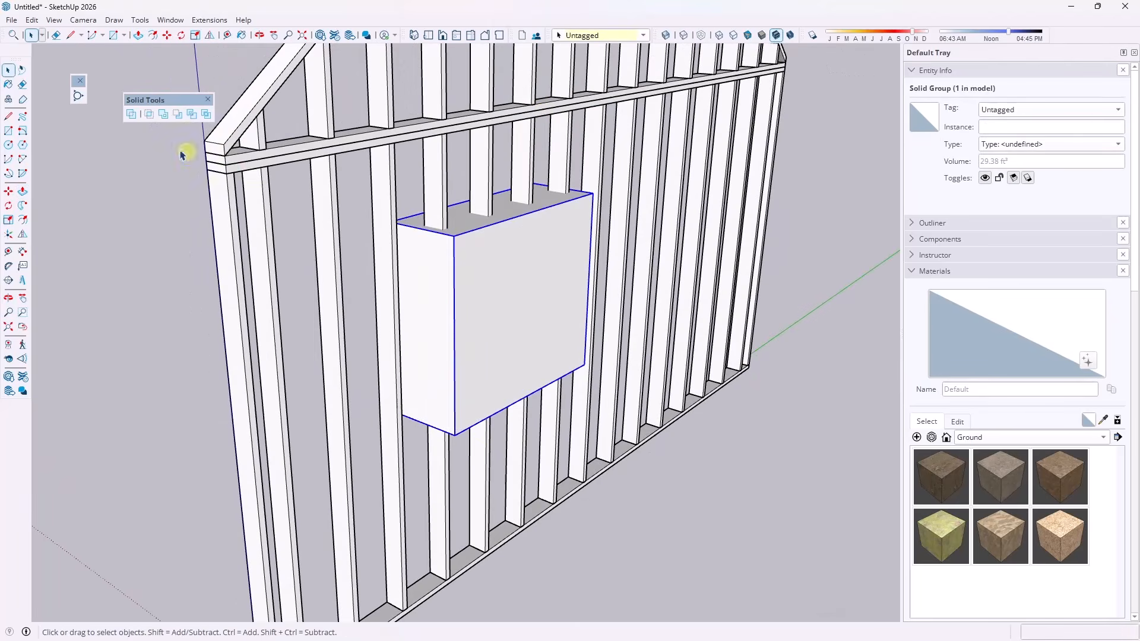
click(176, 115)
click(445, 184)
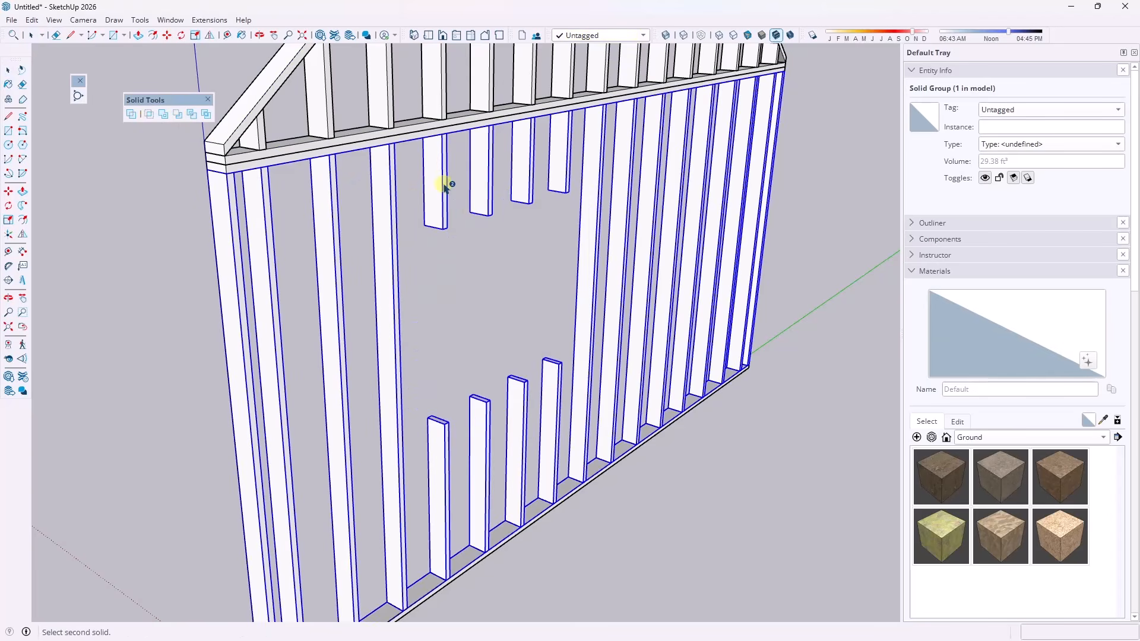
Examine the cut stud ends above and below the window opening from several angles
middle_drag(731, 428, 534, 367)
scroll(532, 368, up, 4)
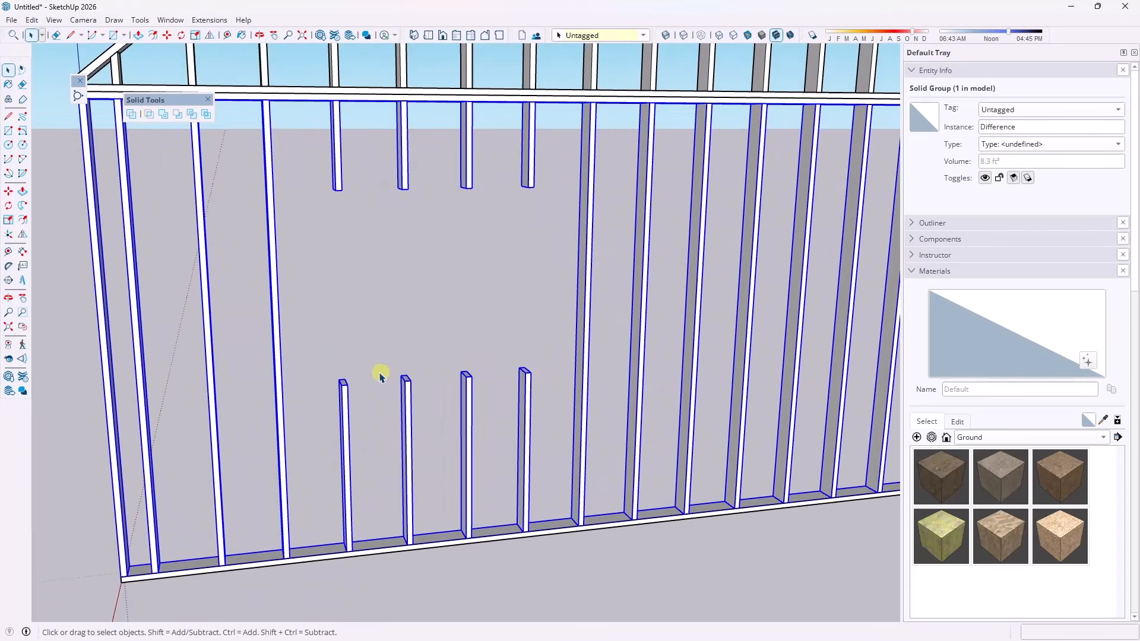
scroll(348, 384, up, 4)
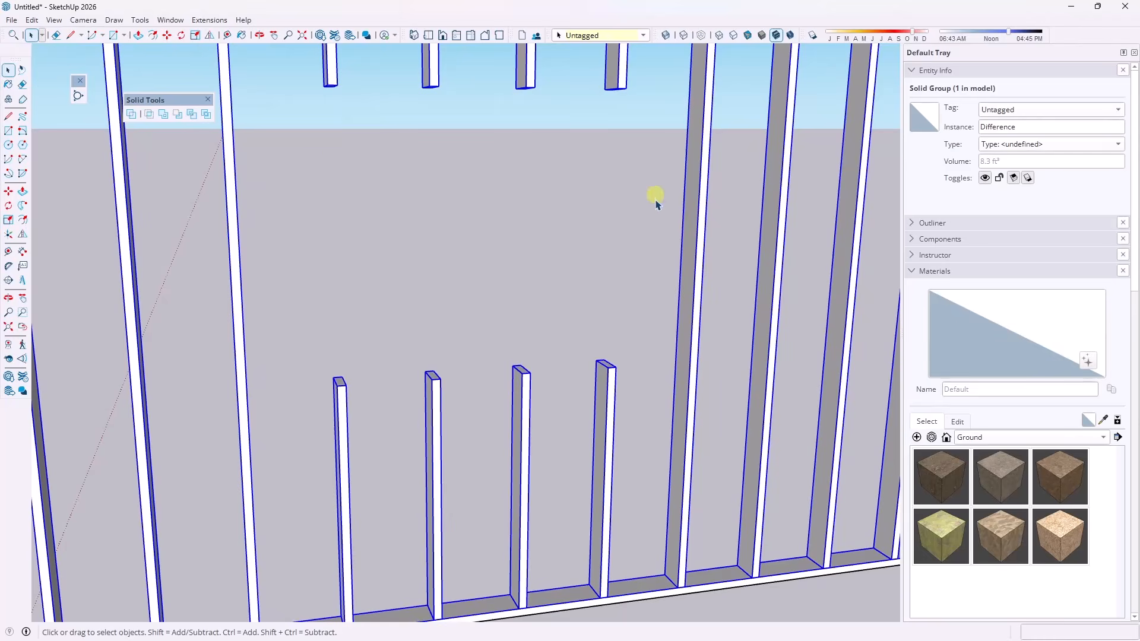
scroll(618, 283, down, 5)
middle_drag(618, 282, 564, 224)
scroll(580, 205, up, 3)
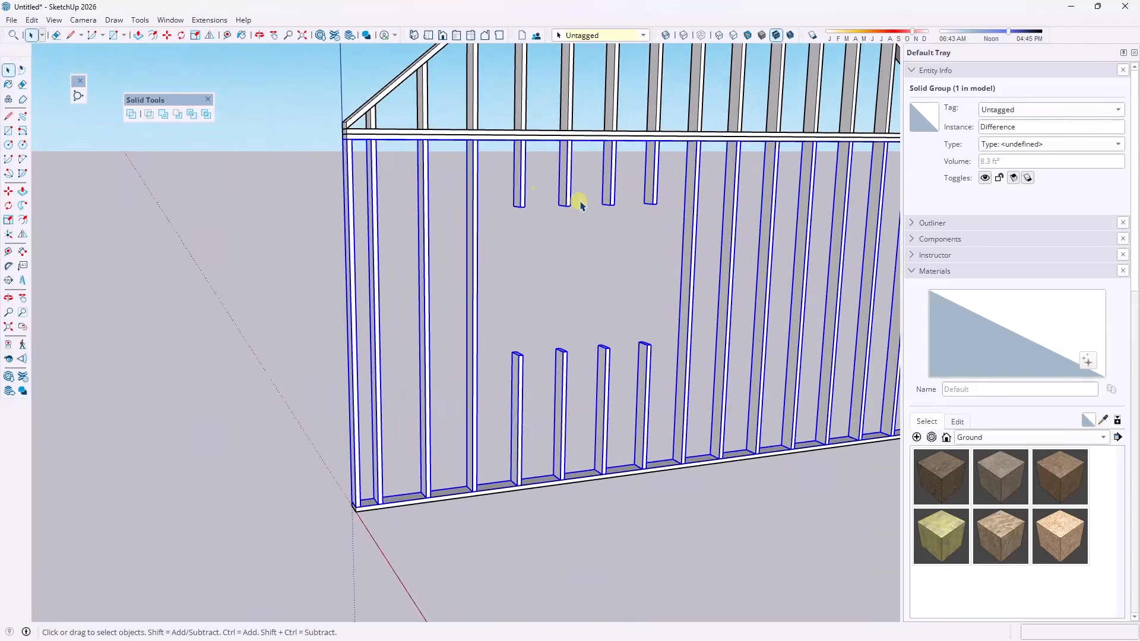
scroll(580, 204, up, 3)
scroll(416, 246, down, 3)
scroll(631, 254, up, 4)
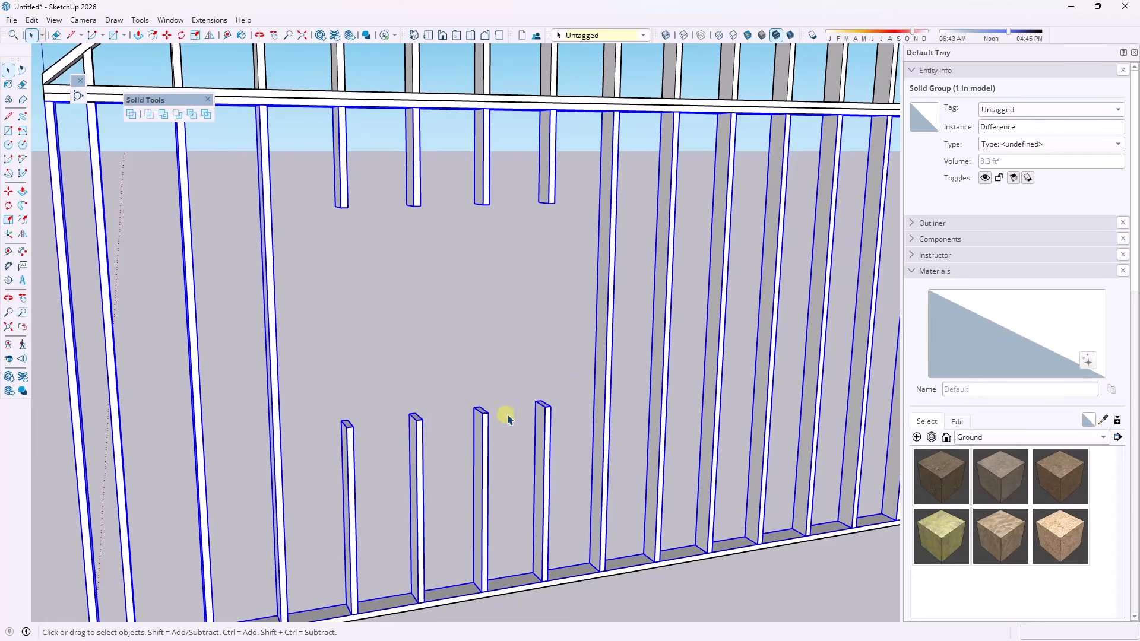
middle_drag(560, 374, 633, 354)
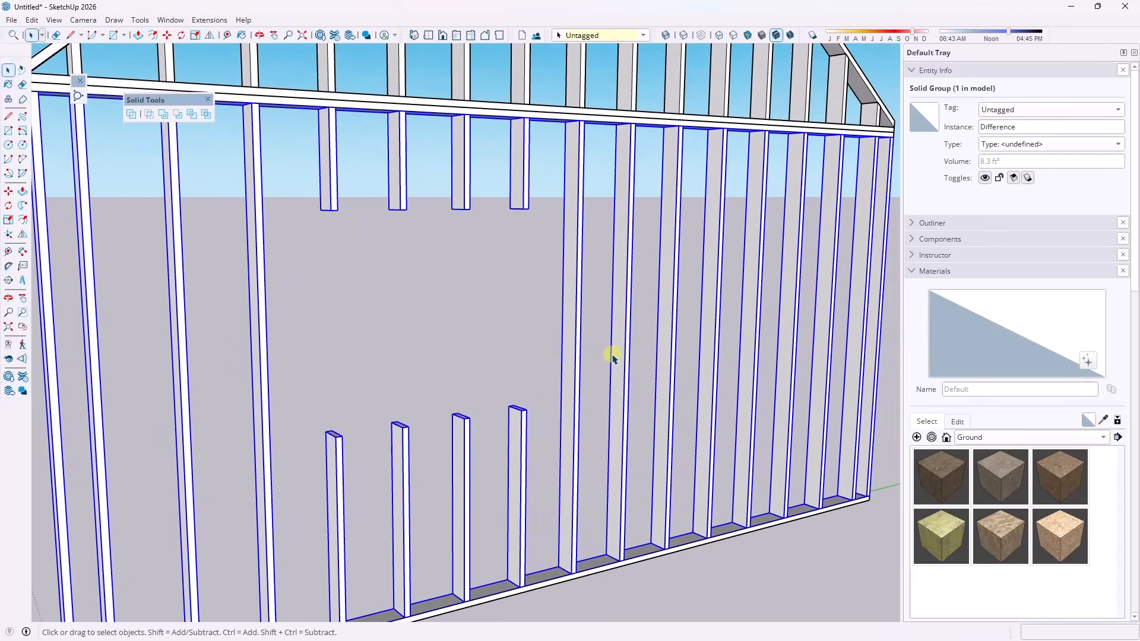